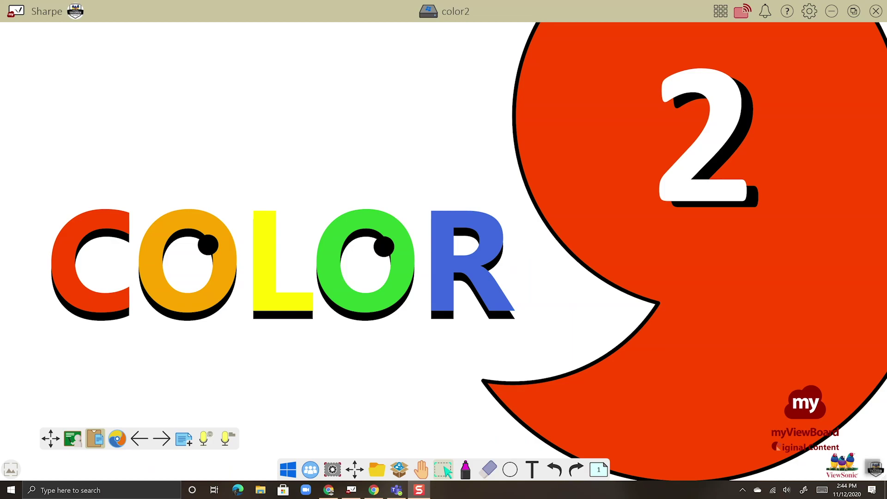
Step: Create a multiple choice question on the next board page reading "What color will be made if we mix blue and yellow?"
{"action": "left_click", "coordinate": [162, 438]}
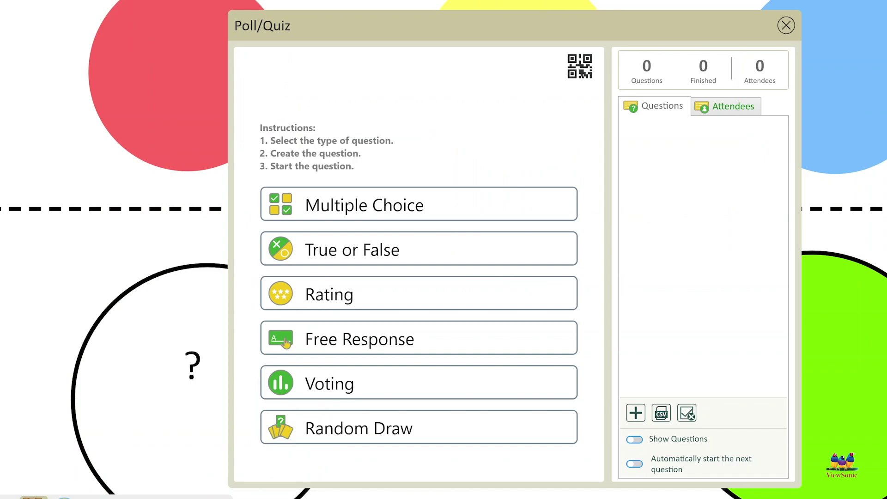
{"action": "left_click", "coordinate": [385, 204]}
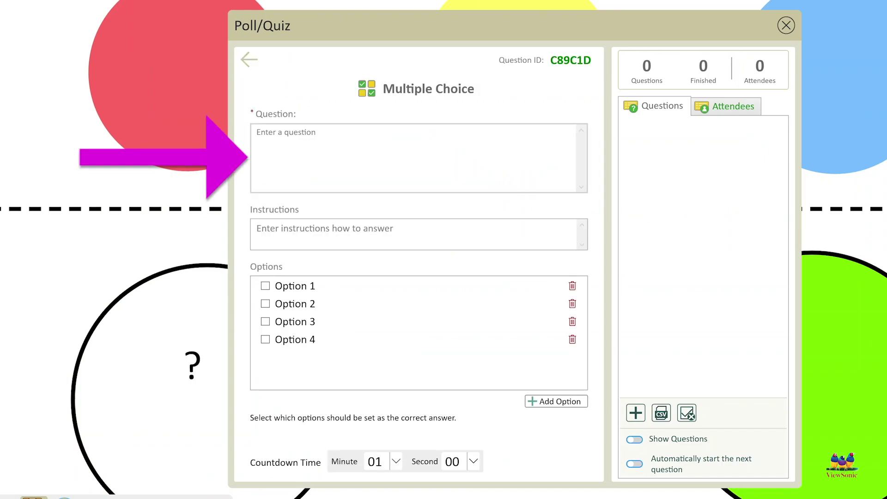
{"action": "left_click", "coordinate": [286, 133]}
{"action": "type", "text": "What co"}
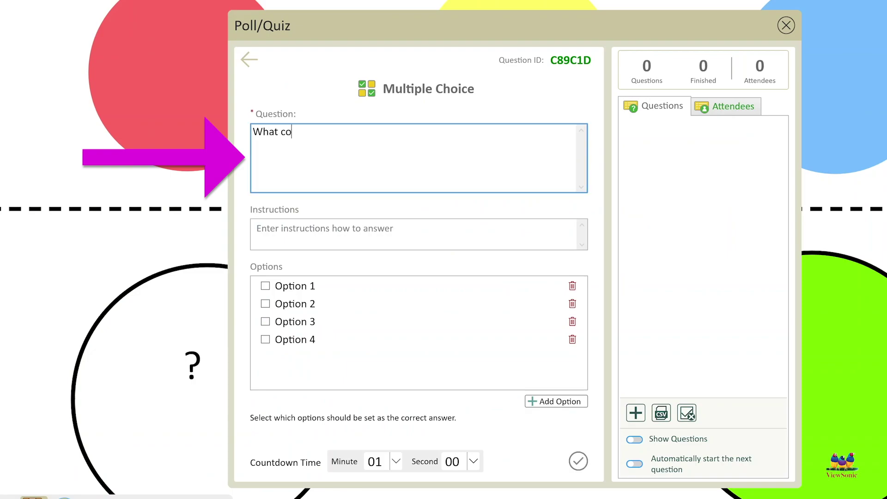
{"action": "type", "text": "lor will be made"}
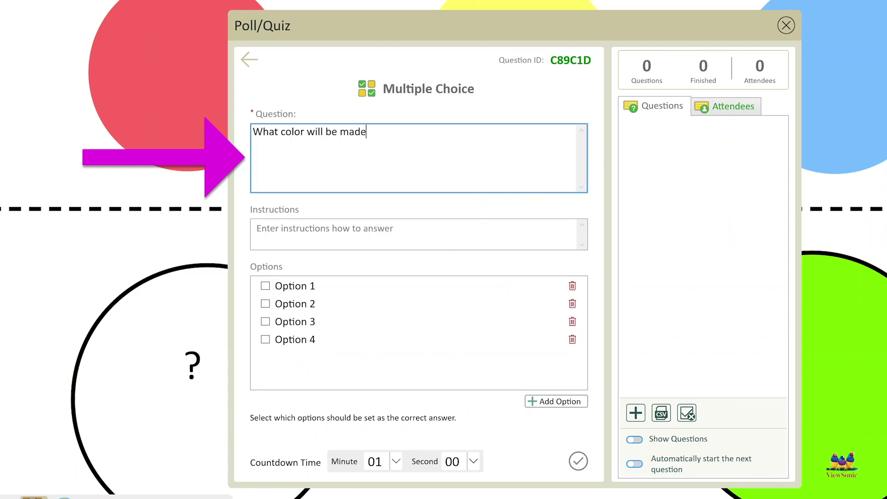
{"action": "type", "text": " if we mix blue and yellow>"}
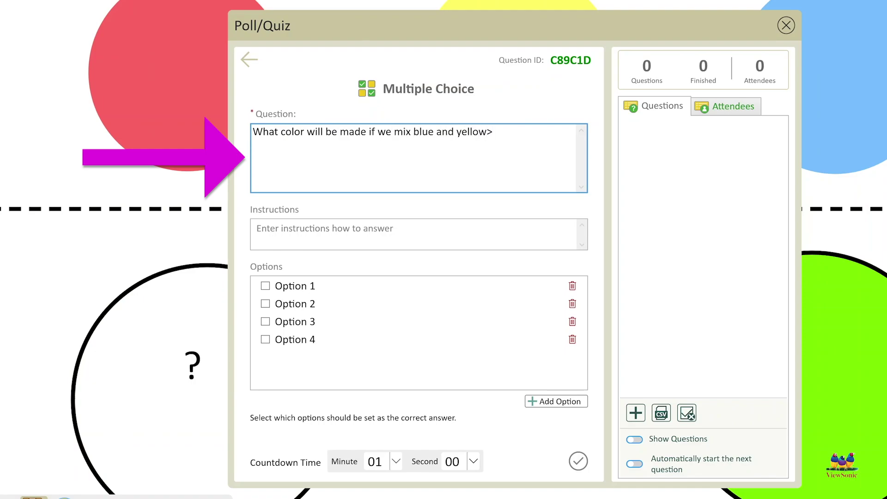
{"action": "key", "text": "BackSpace"}
{"action": "type", "text": "?"}
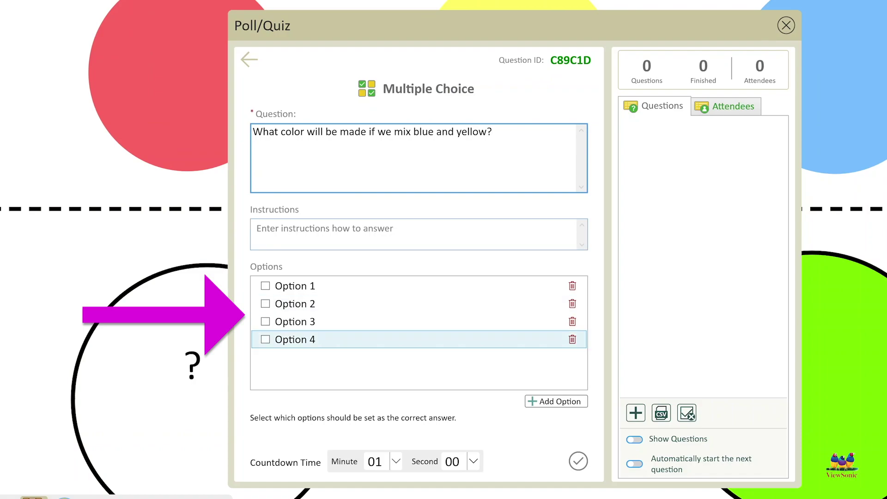
Step: Rename the first answer option to "Blue"
{"action": "left_click", "coordinate": [316, 285]}
{"action": "key", "text": "BackSpace"}
{"action": "key", "text": "BackSpace"}
{"action": "key", "text": "BackSpace"}
{"action": "key", "text": "BackSpace"}
{"action": "key", "text": "BackSpace"}
{"action": "key", "text": "BackSpace"}
{"action": "key", "text": "BackSpace"}
{"action": "key", "text": "BackSpace"}
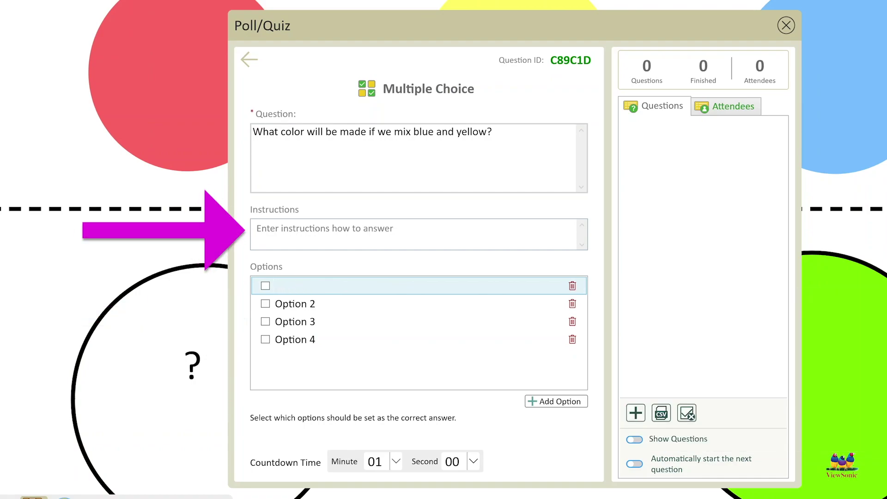
{"action": "type", "text": "Blue"}
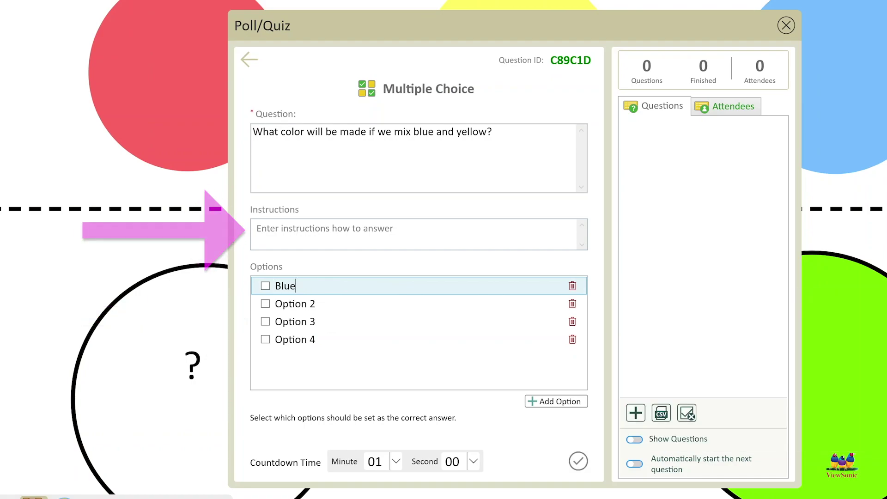
Step: Rename the second answer option to "Green"
{"action": "left_click", "coordinate": [316, 322]}
{"action": "left_click", "coordinate": [316, 304]}
{"action": "key", "text": "BackSpace"}
{"action": "key", "text": "BackSpace"}
{"action": "key", "text": "BackSpace"}
{"action": "key", "text": "BackSpace"}
{"action": "key", "text": "BackSpace"}
{"action": "key", "text": "BackSpace"}
{"action": "key", "text": "BackSpace"}
{"action": "key", "text": "BackSpace"}
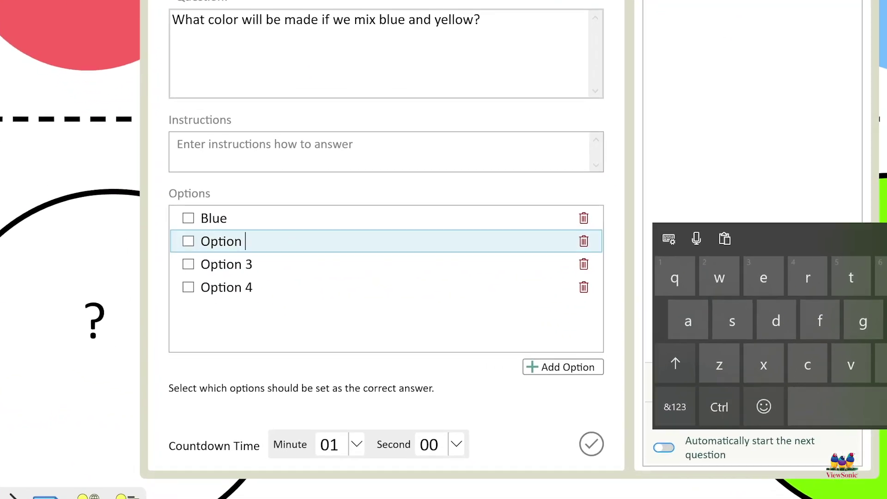
{"action": "type", "text": "Gree"}
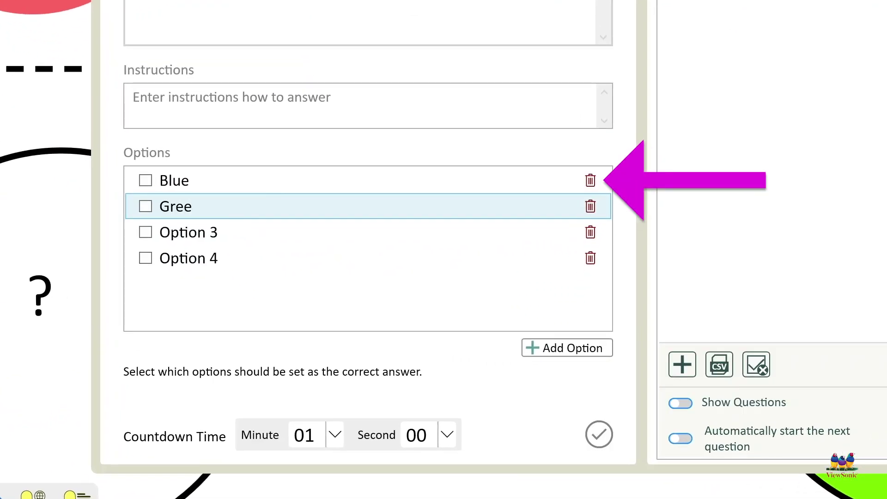
{"action": "type", "text": "n"}
Step: Rename the third answer option to "Red"
{"action": "left_click", "coordinate": [219, 232]}
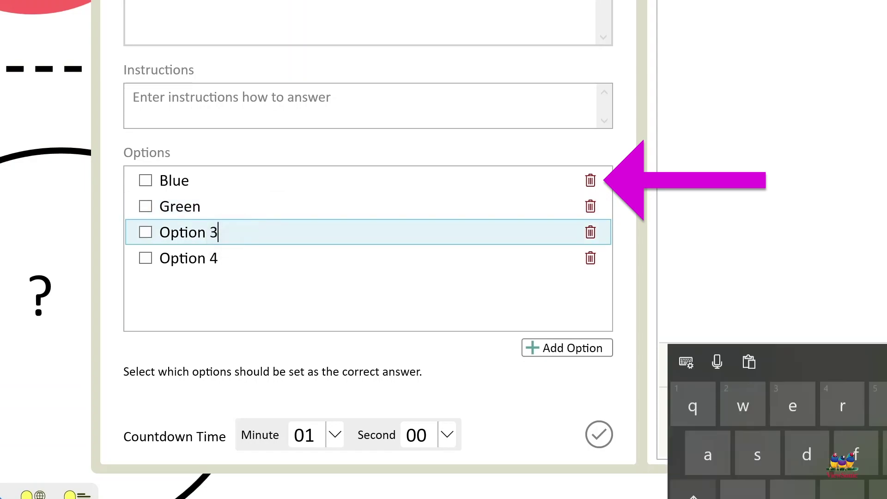
{"action": "key", "text": "BackSpace"}
{"action": "key", "text": "BackSpace"}
{"action": "key", "text": "BackSpace"}
{"action": "key", "text": "BackSpace"}
{"action": "key", "text": "BackSpace"}
{"action": "key", "text": "BackSpace"}
{"action": "key", "text": "BackSpace"}
{"action": "key", "text": "BackSpace"}
{"action": "type", "text": "Red"}
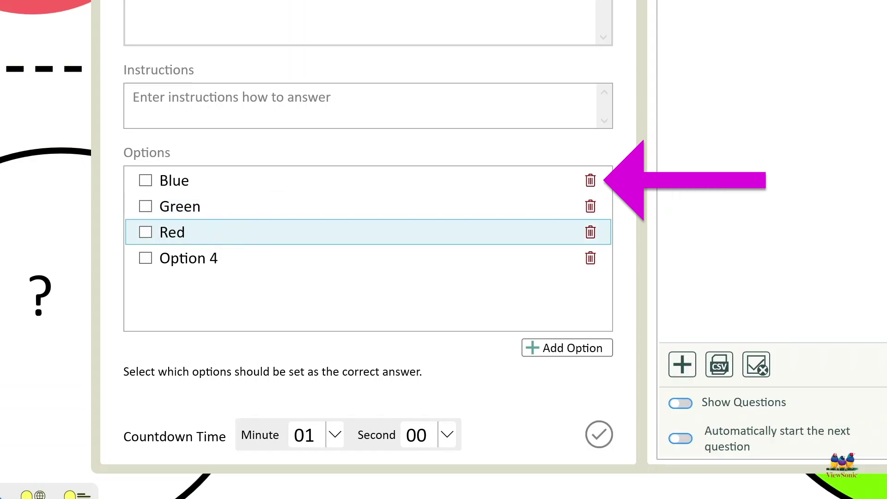
Step: Rename the fourth answer option to "Yellow"
{"action": "left_click", "coordinate": [219, 258]}
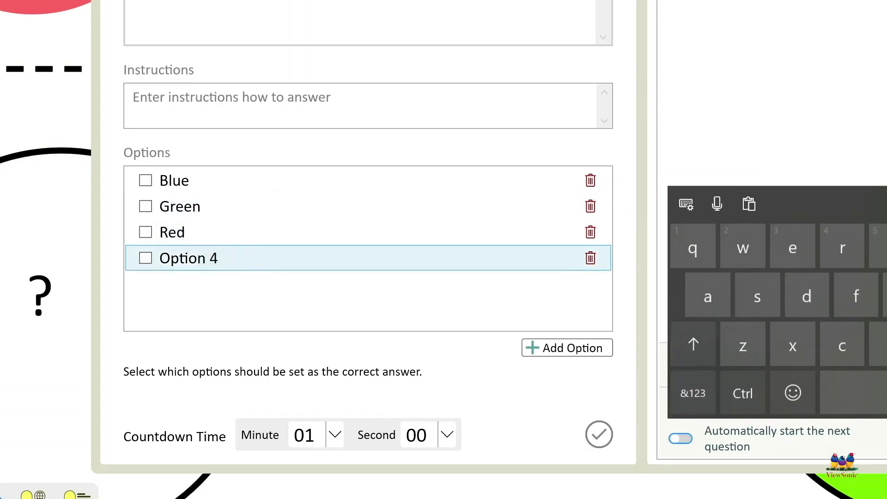
{"action": "key", "text": "BackSpace"}
{"action": "key", "text": "BackSpace"}
{"action": "key", "text": "BackSpace"}
{"action": "key", "text": "BackSpace"}
{"action": "key", "text": "BackSpace"}
{"action": "key", "text": "BackSpace"}
{"action": "key", "text": "BackSpace"}
{"action": "key", "text": "BackSpace"}
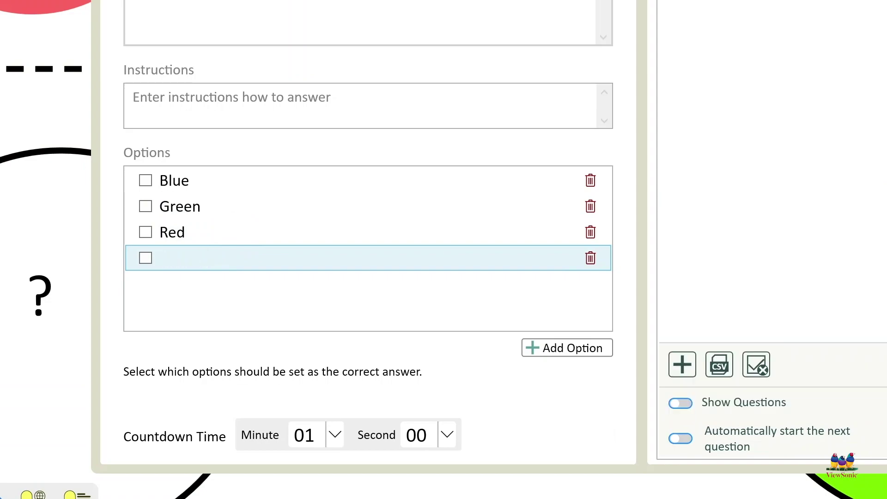
{"action": "type", "text": "Yellow"}
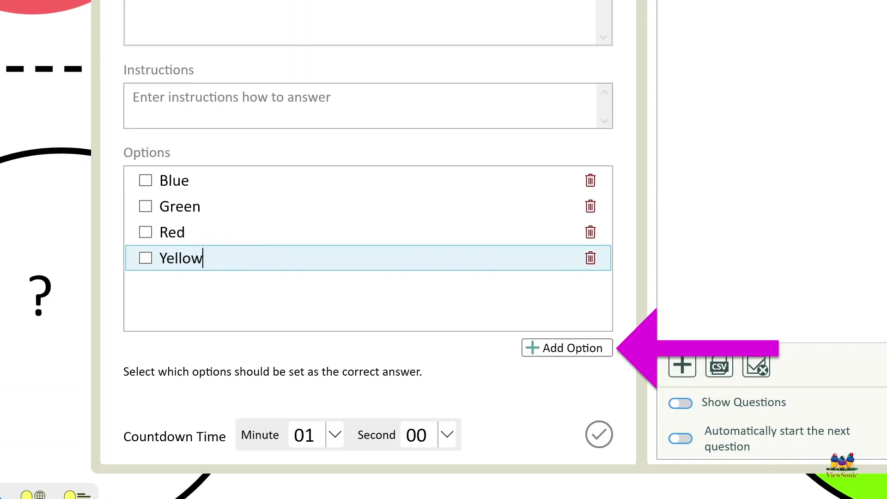
{"action": "key", "text": "Return"}
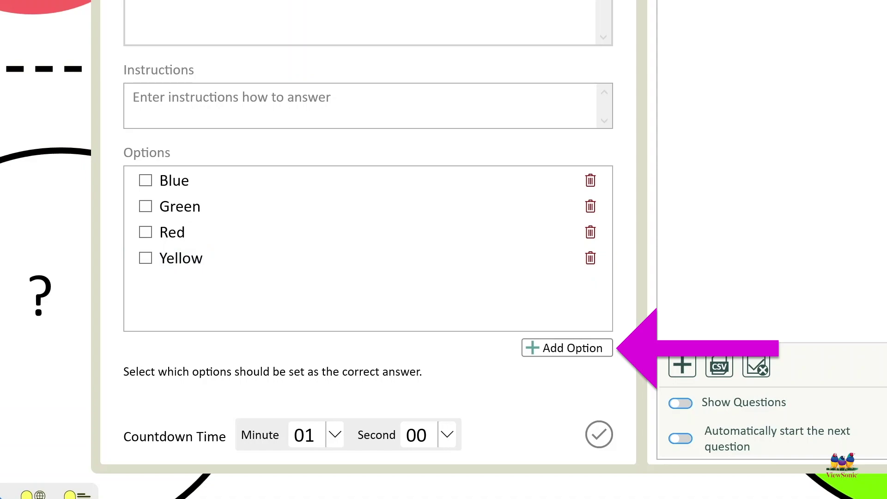
Step: Add a fifth answer option and name it "Brown"
{"action": "left_click", "coordinate": [562, 349]}
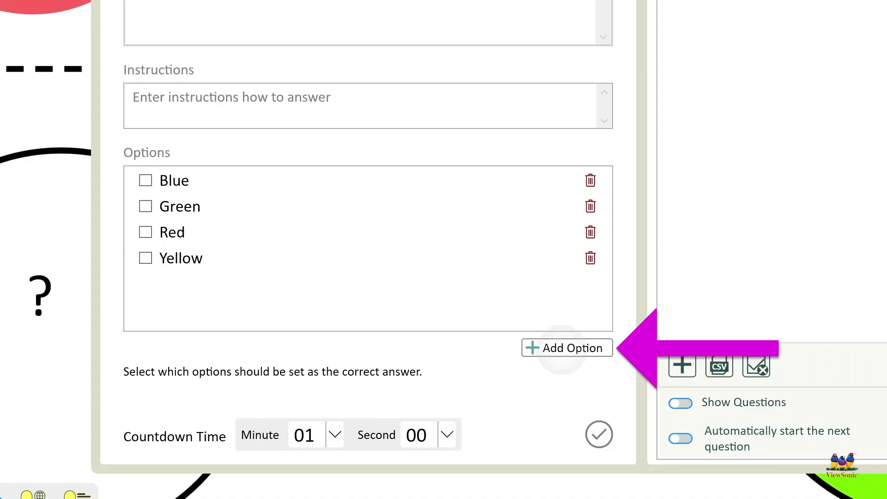
{"action": "left_click", "coordinate": [229, 284]}
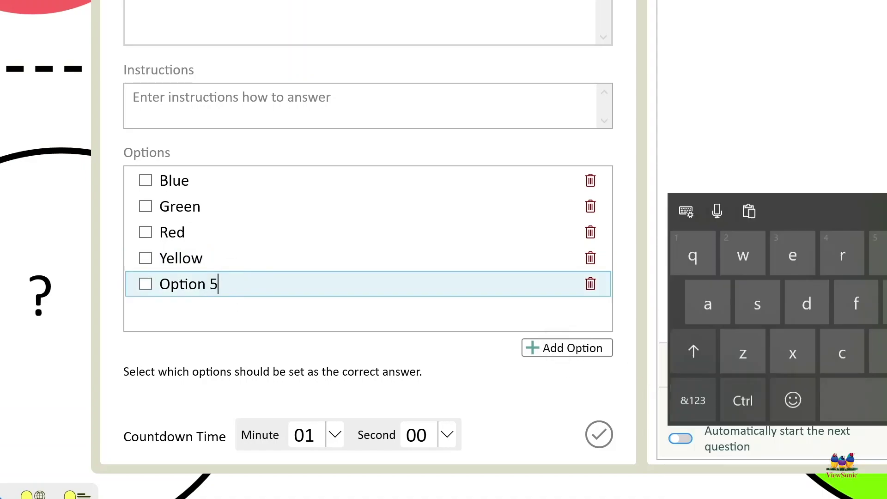
{"action": "key", "text": "BackSpace"}
{"action": "key", "text": "BackSpace"}
{"action": "key", "text": "BackSpace"}
{"action": "key", "text": "BackSpace"}
{"action": "key", "text": "BackSpace"}
{"action": "key", "text": "BackSpace"}
{"action": "key", "text": "BackSpace"}
{"action": "key", "text": "BackSpace"}
{"action": "type", "text": "Brown"}
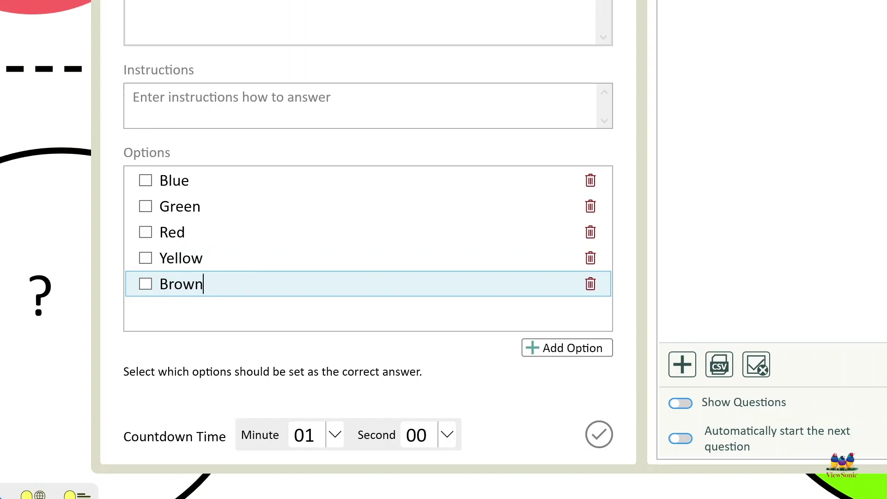
Step: Mark Green as the correct answer and save the question with a countdown time of 00 minutes 30 seconds
{"action": "left_click", "coordinate": [145, 206]}
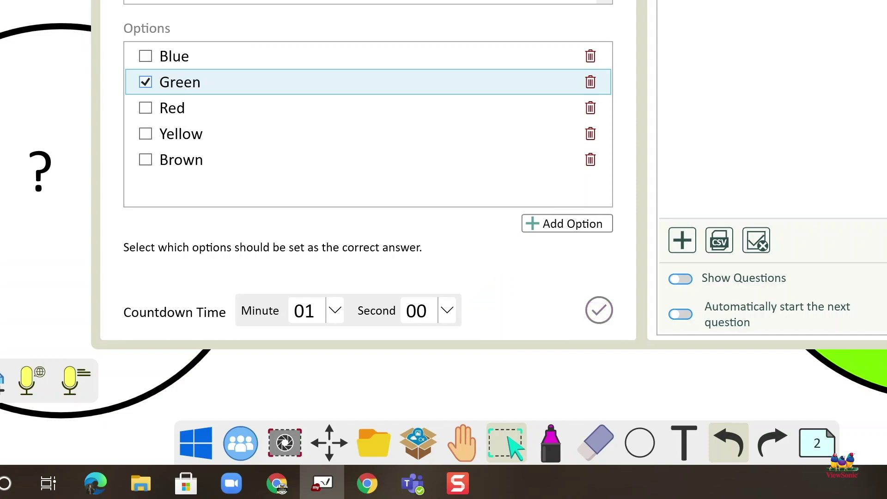
{"action": "left_click", "coordinate": [332, 310]}
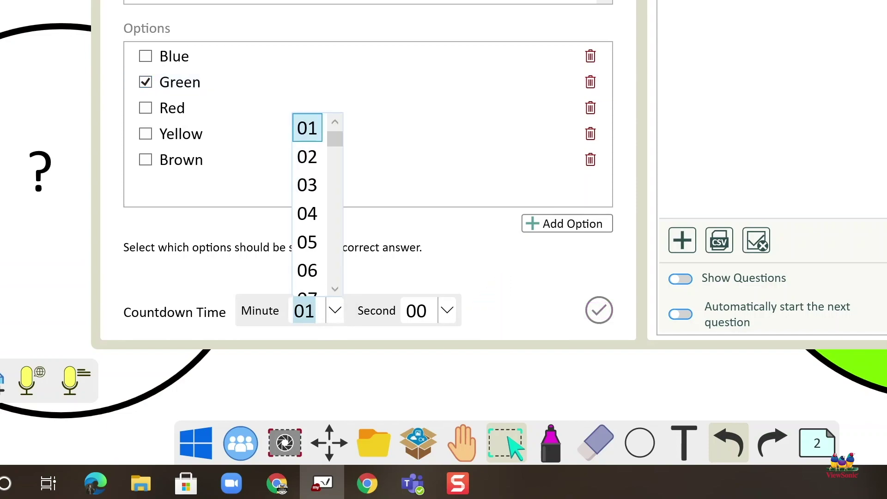
{"action": "left_click", "coordinate": [335, 121]}
{"action": "left_click", "coordinate": [307, 128]}
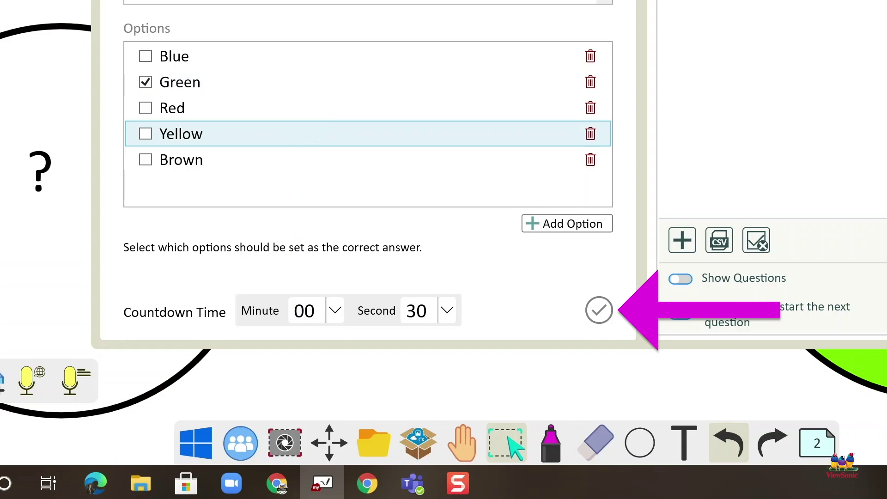
{"action": "left_click", "coordinate": [598, 310]}
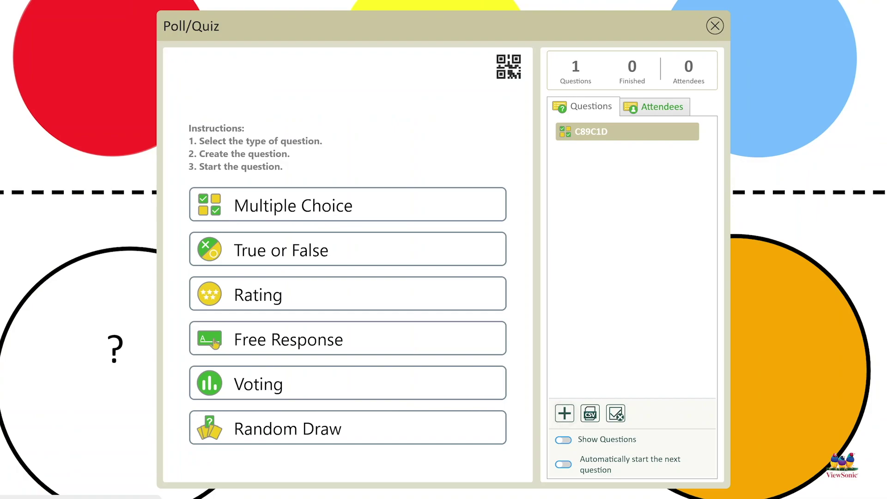
Step: Create a True or False question reading "Yellow and red will make orange." with True as the correct answer
{"action": "left_click", "coordinate": [338, 249]}
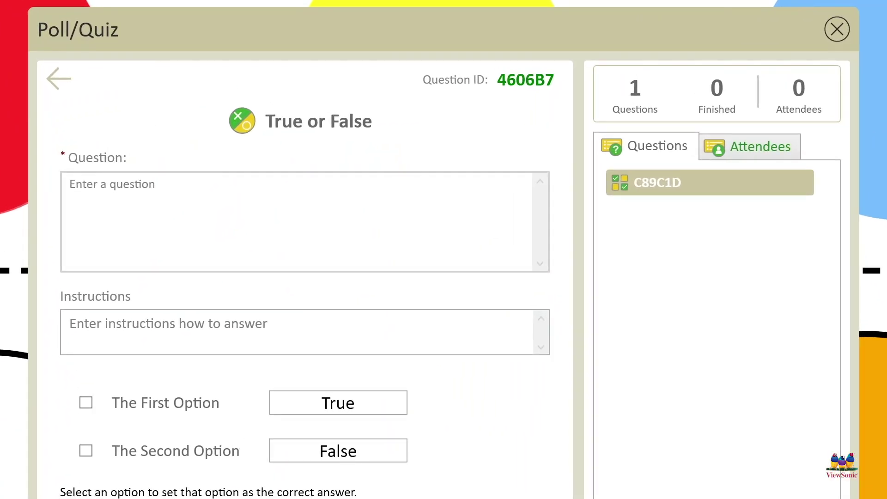
{"action": "type", "text": "Yellow and red will make orange."}
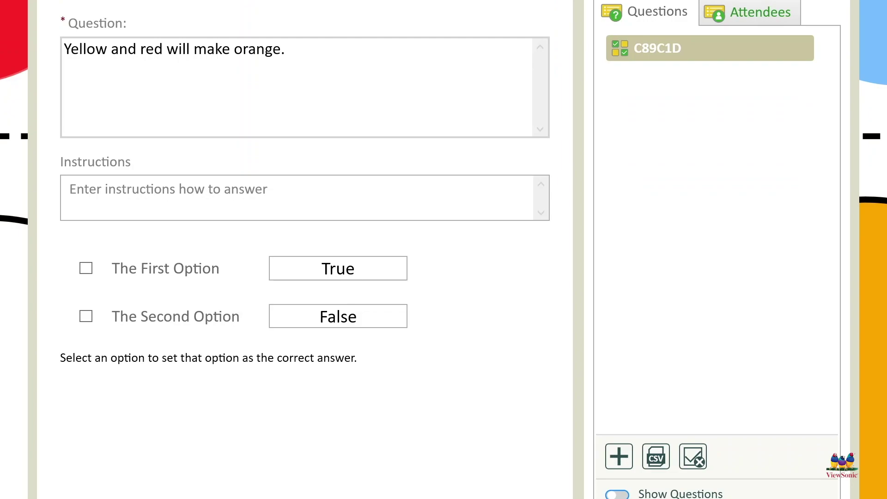
{"action": "left_click", "coordinate": [86, 268]}
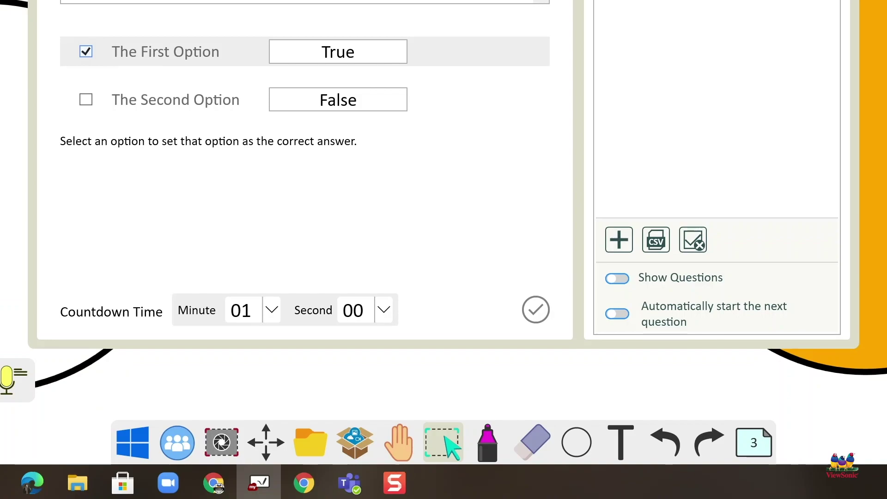
Step: Set the True or False question's countdown time to 00 minutes 30 seconds and save the question
{"action": "left_click", "coordinate": [272, 310]}
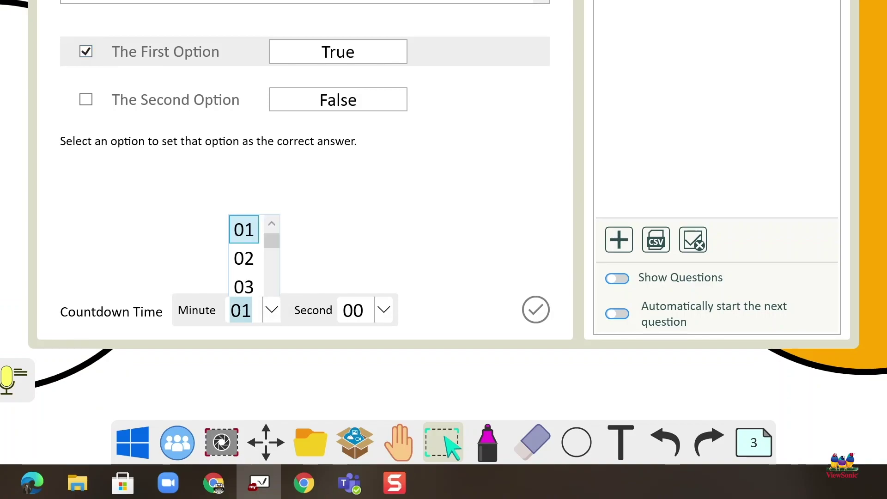
{"action": "left_click_drag", "start_coordinate": [271, 139], "coordinate": [271, 130]}
{"action": "left_click", "coordinate": [244, 128]}
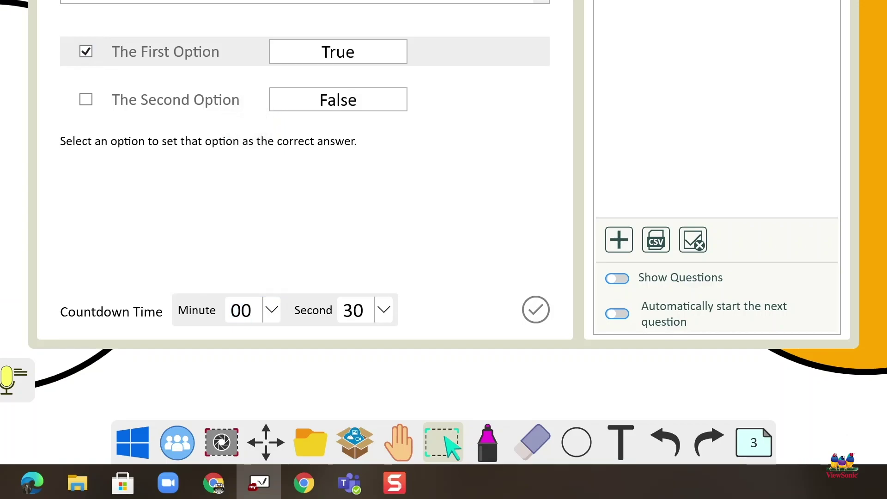
{"action": "left_click", "coordinate": [536, 309]}
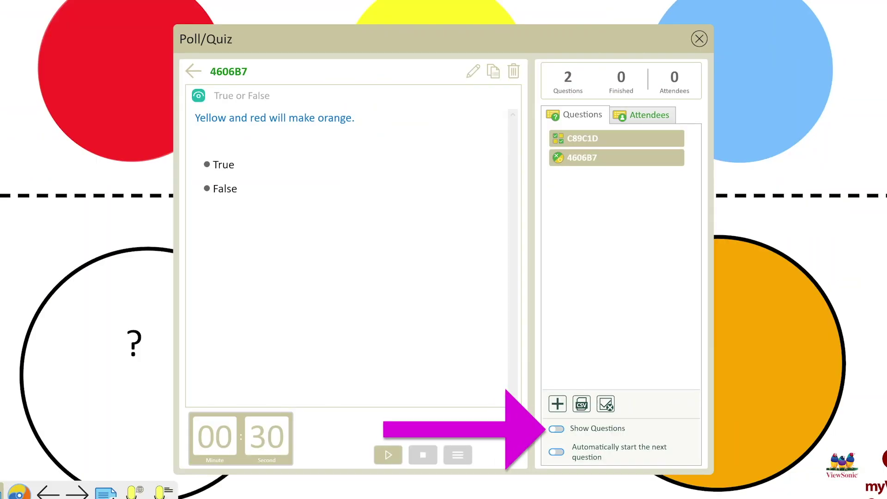
Step: Turn on Show Questions for the question list, and open the blue-and-yellow multiple choice question for editing and save it
{"action": "left_click", "coordinate": [556, 429]}
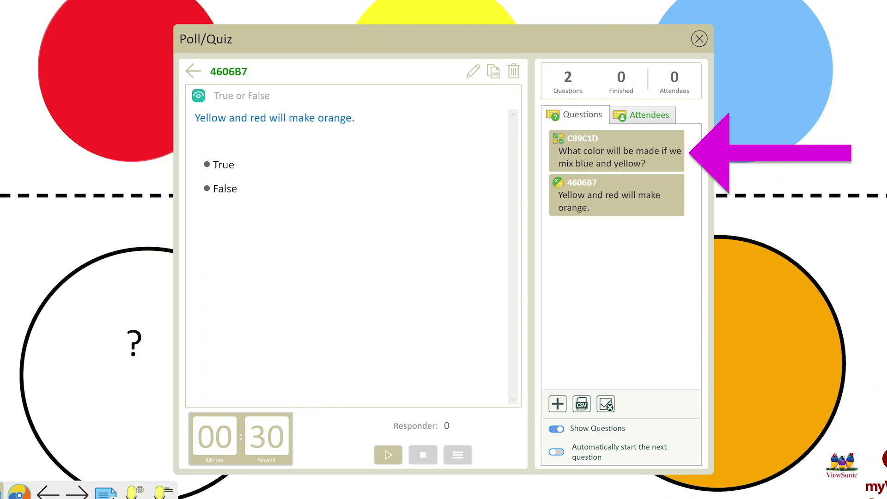
{"action": "left_click", "coordinate": [617, 151]}
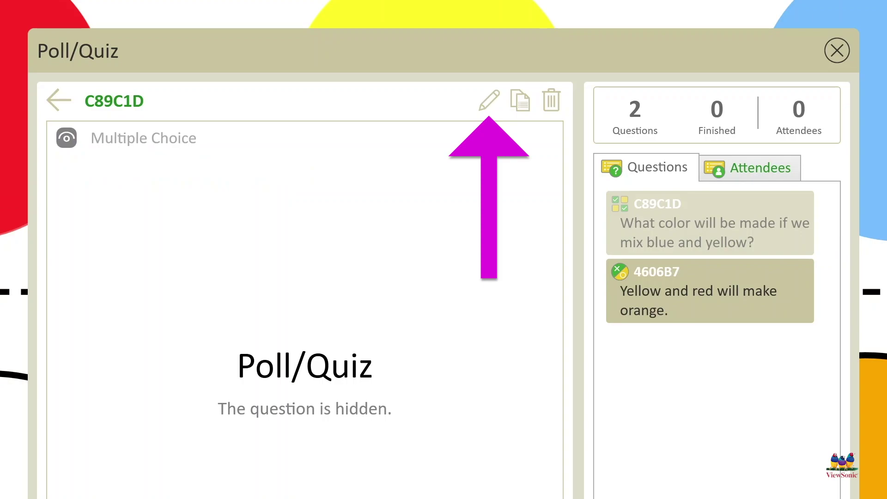
{"action": "left_click", "coordinate": [488, 100]}
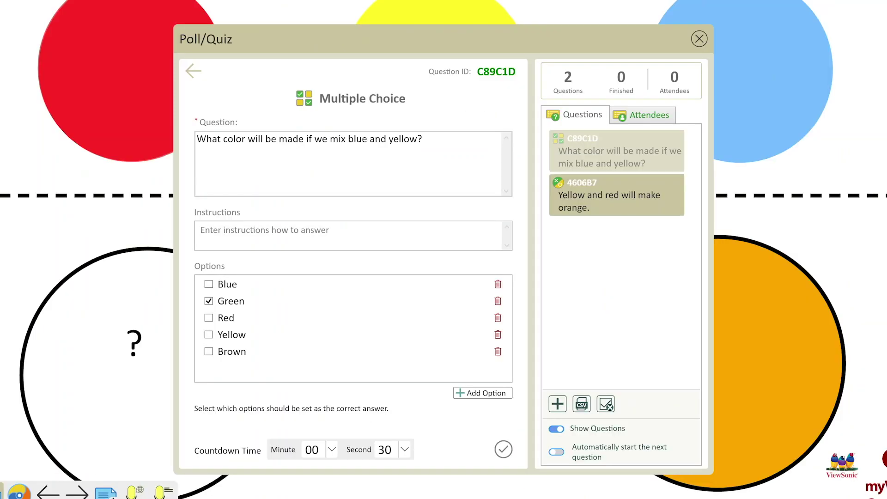
{"action": "left_click", "coordinate": [504, 449]}
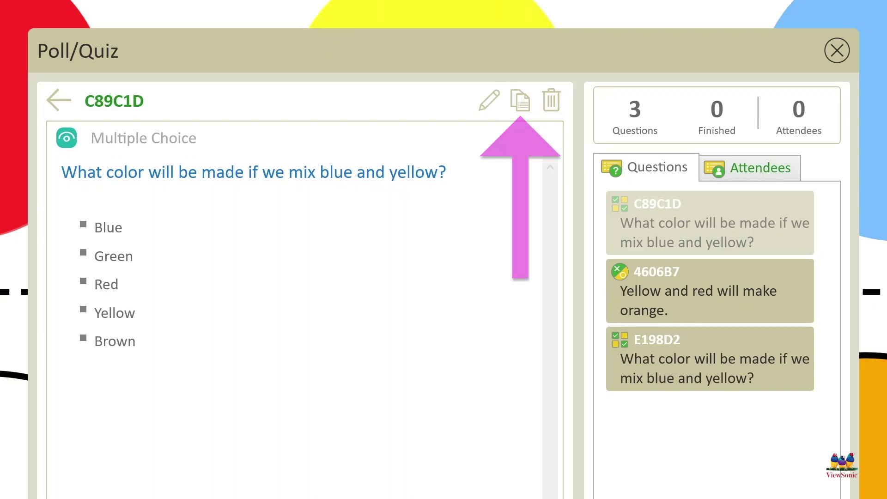
Step: Open the duplicated multiple choice question for editing and reword it to "What color will be made if we mix red, yellow and blue?"
{"action": "left_click", "coordinate": [709, 359]}
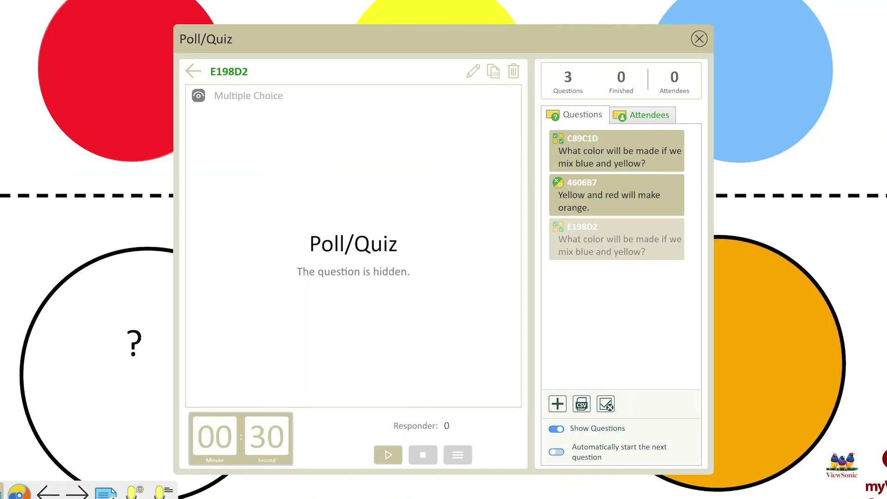
{"action": "left_click", "coordinate": [473, 72]}
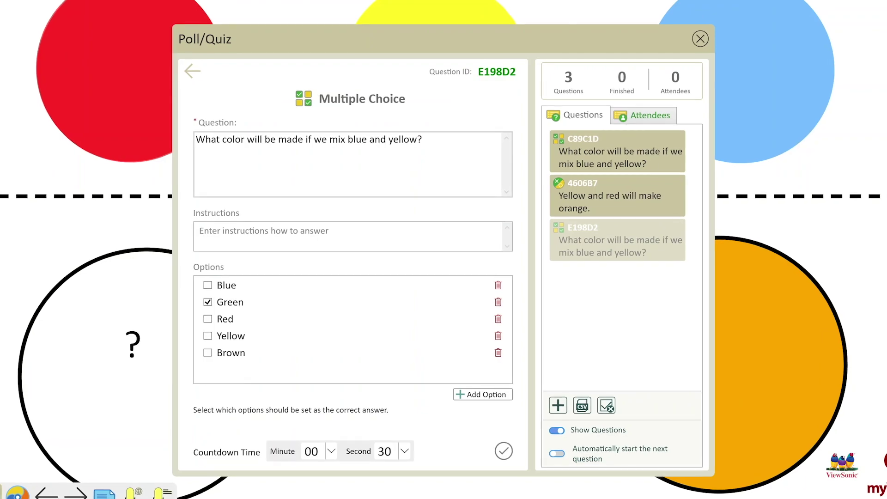
{"action": "left_click", "coordinate": [417, 139]}
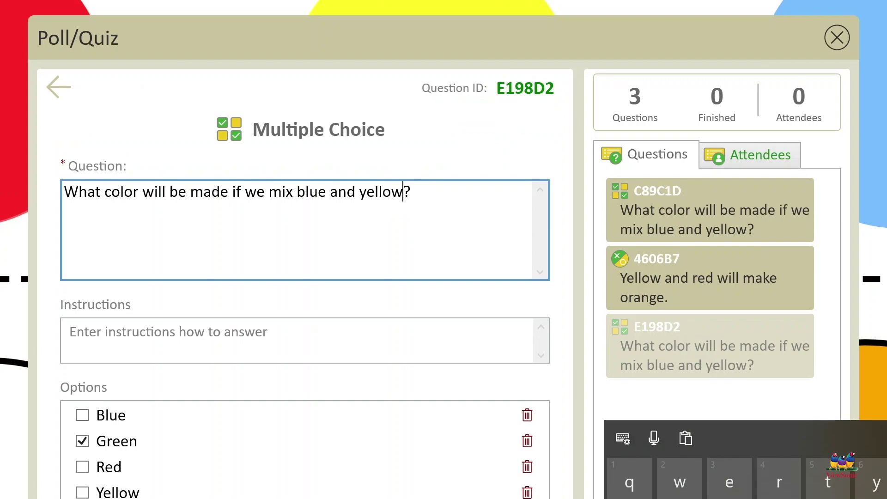
{"action": "key", "text": "BackSpace"}
{"action": "key", "text": "BackSpace"}
{"action": "key", "text": "BackSpace"}
{"action": "key", "text": "BackSpace"}
{"action": "key", "text": "BackSpace"}
{"action": "key", "text": "BackSpace"}
{"action": "key", "text": "BackSpace"}
{"action": "key", "text": "BackSpace"}
{"action": "key", "text": "BackSpace"}
{"action": "key", "text": "BackSpace"}
{"action": "key", "text": "BackSpace"}
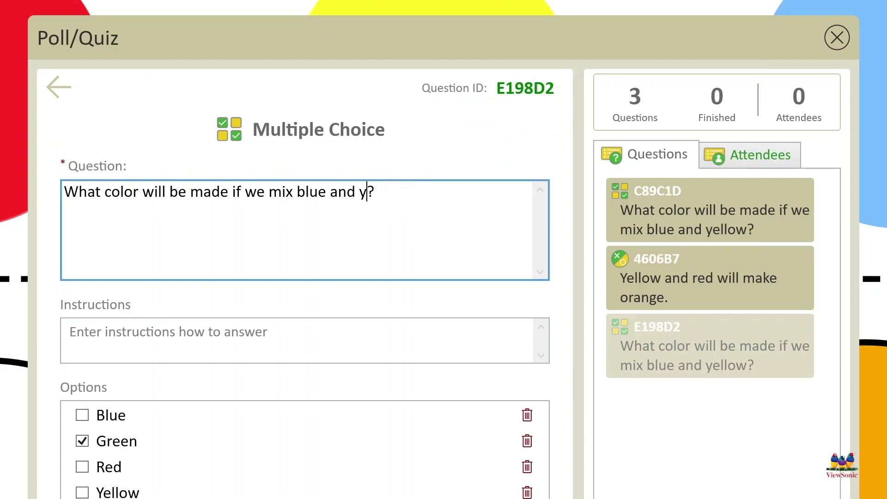
{"action": "key", "text": "BackSpace"}
{"action": "key", "text": "BackSpace"}
{"action": "key", "text": "BackSpace"}
{"action": "key", "text": "BackSpace"}
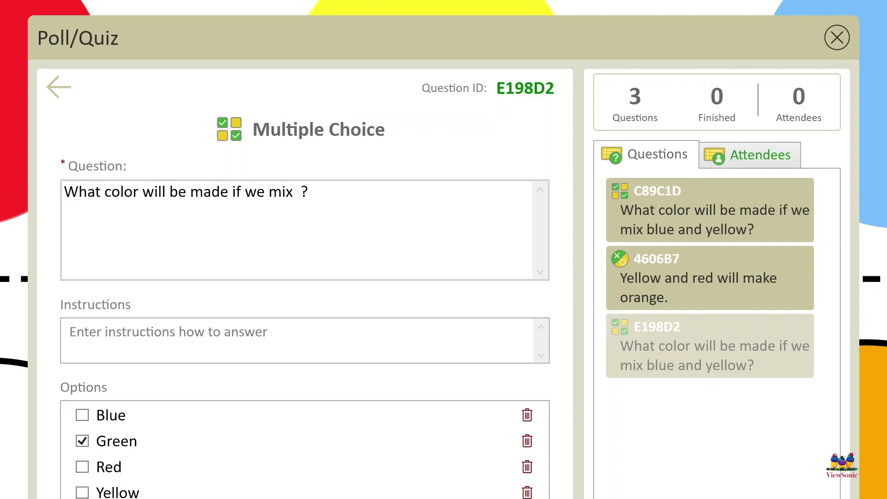
{"action": "left_click", "coordinate": [296, 191]}
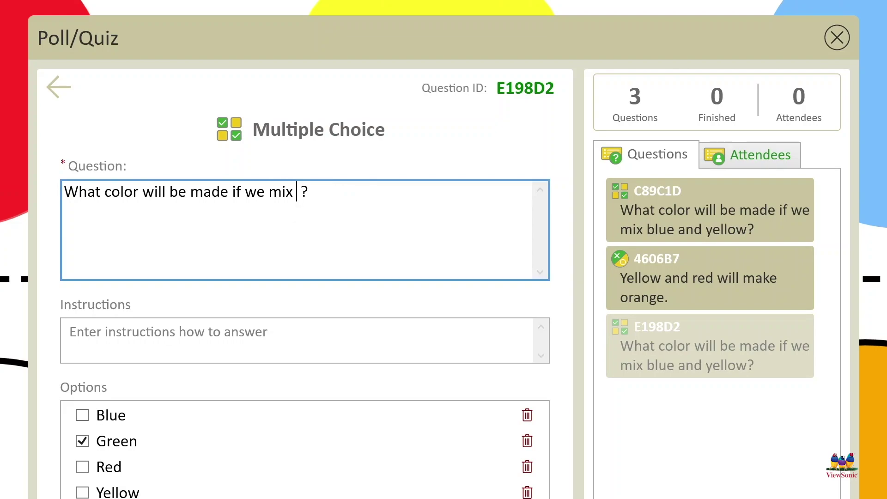
{"action": "type", "text": "red, y"}
{"action": "type", "text": "ellow and bl"}
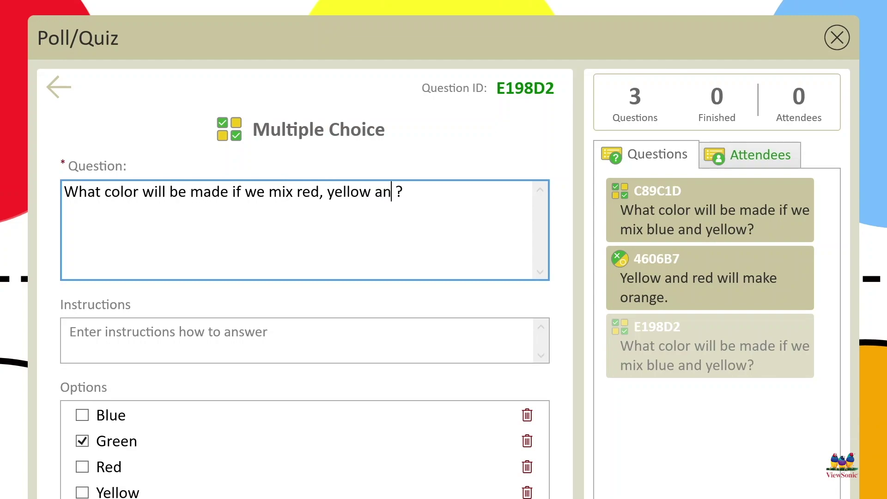
{"action": "type", "text": "ue"}
{"action": "key", "text": "Right"}
{"action": "key", "text": "BackSpace"}
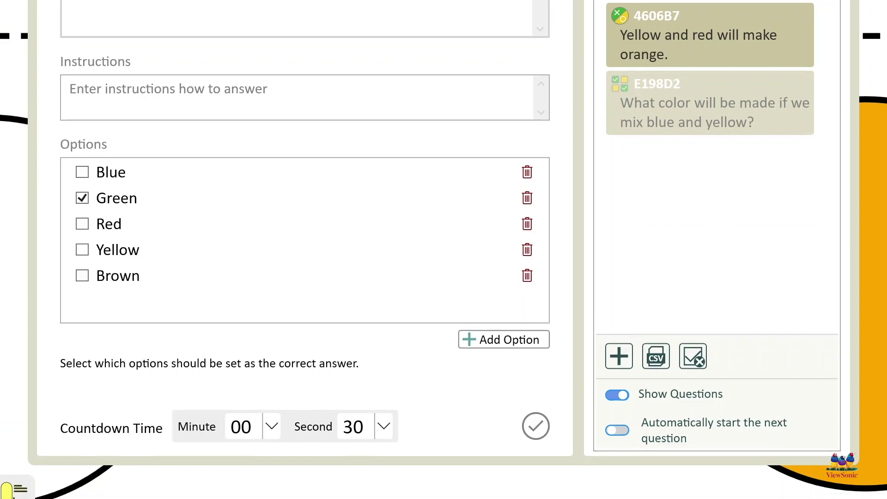
Step: Mark Brown instead of Green as the duplicated question's correct answer and save the question
{"action": "left_click", "coordinate": [82, 198]}
{"action": "left_click", "coordinate": [82, 275]}
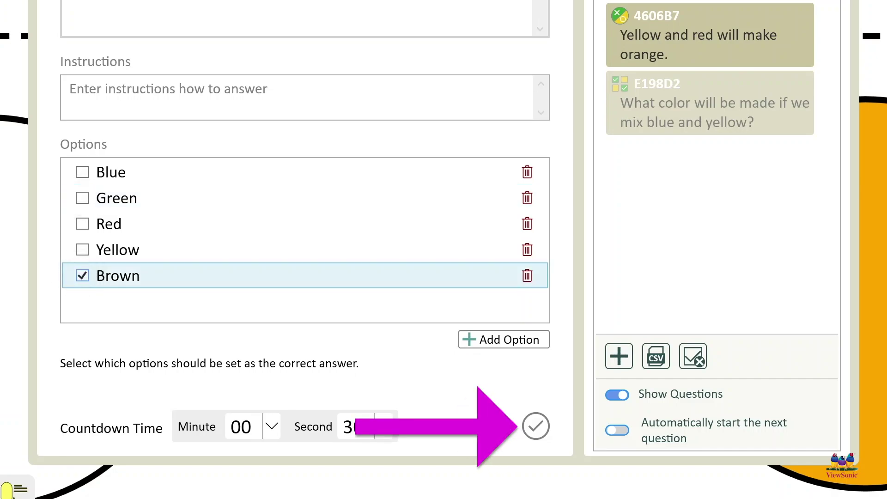
{"action": "left_click", "coordinate": [536, 426]}
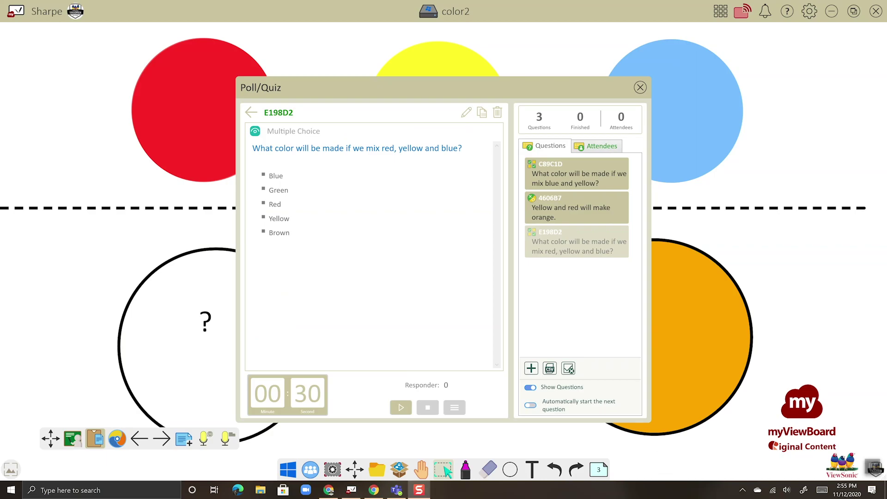
Step: Select the True or False question and save the color2 whiteboard file with its prepared Poll/Quiz questions
{"action": "left_click", "coordinate": [576, 207]}
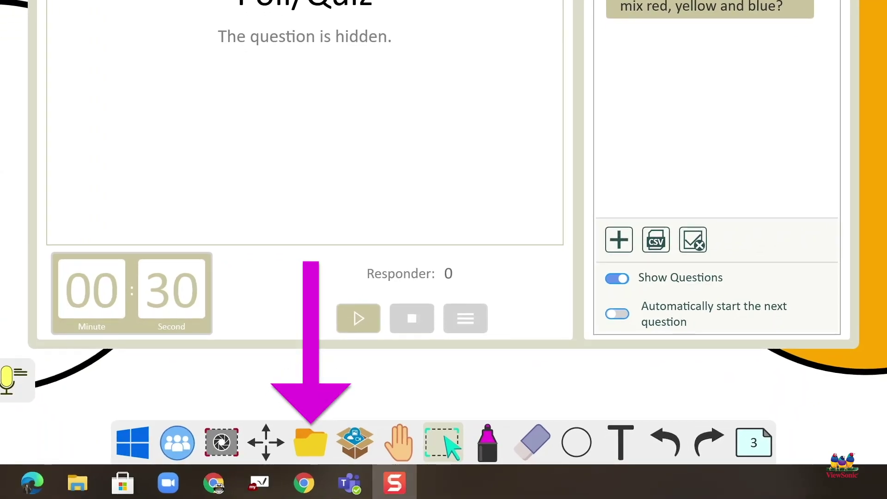
{"action": "key", "text": "alt+Tab"}
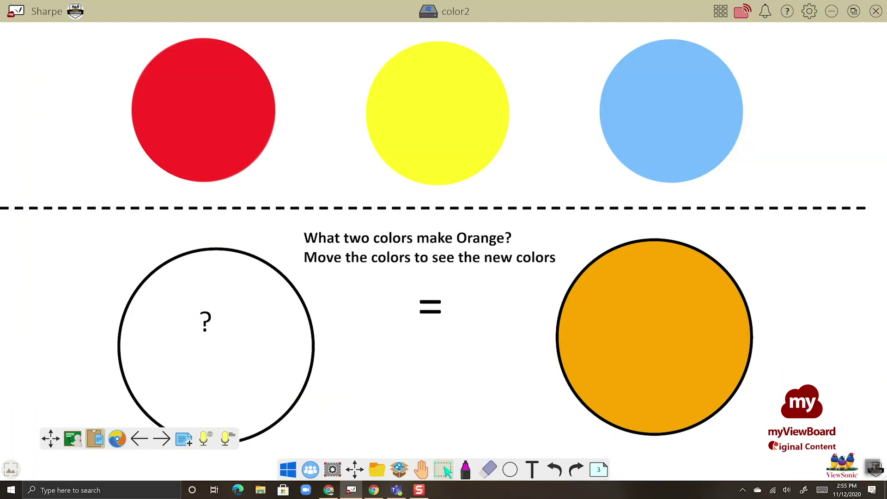
{"action": "left_click", "coordinate": [311, 442]}
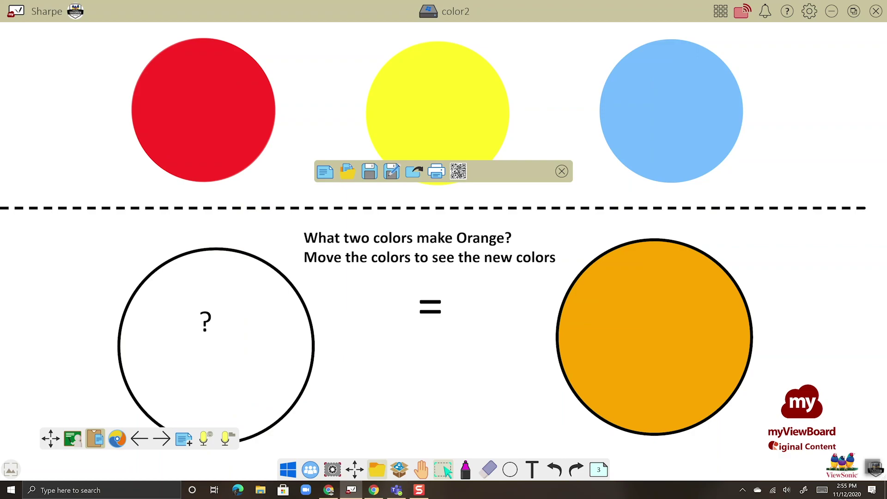
{"action": "key", "text": "ctrl+s"}
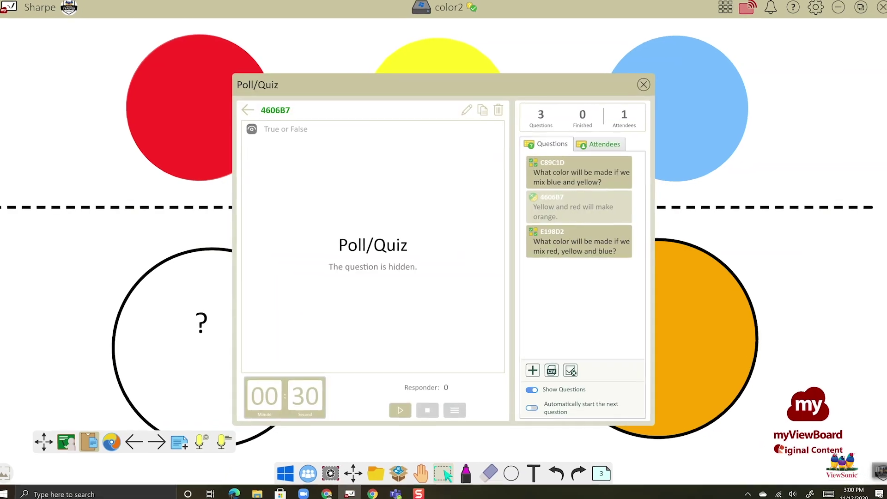
Step: Look through the ways for students to join: the quiz's attendee list, its QR code and the whiteboard name's connection details
{"action": "left_click", "coordinate": [613, 152]}
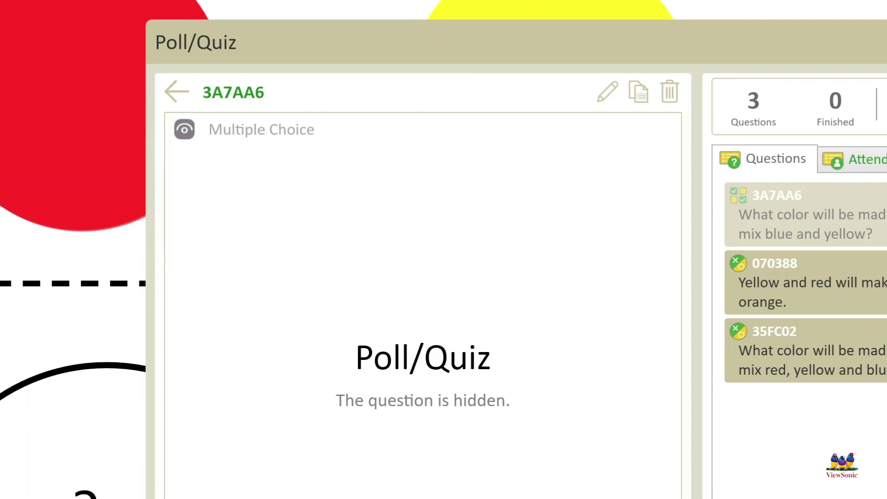
{"action": "left_click", "coordinate": [177, 92]}
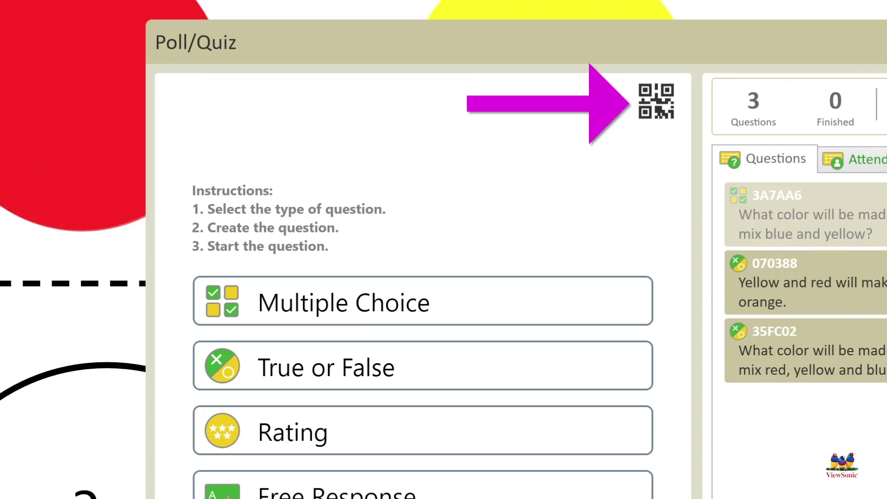
{"action": "left_click", "coordinate": [660, 99]}
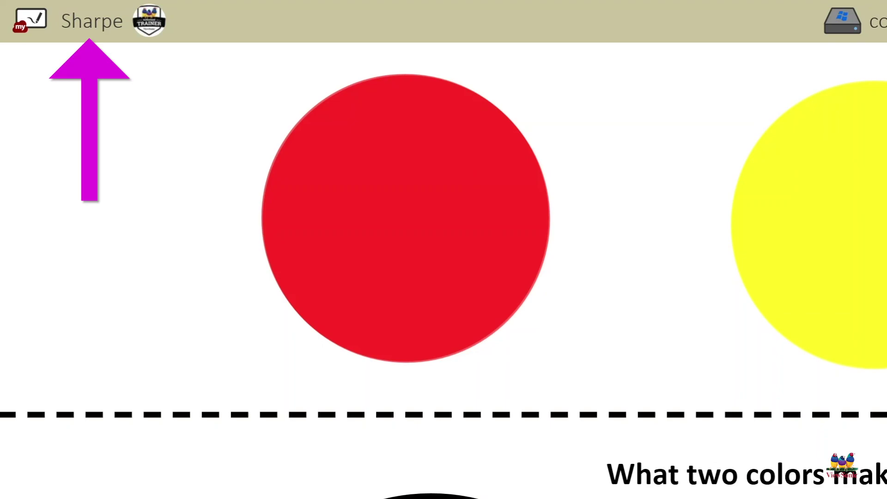
{"action": "left_click", "coordinate": [99, 24]}
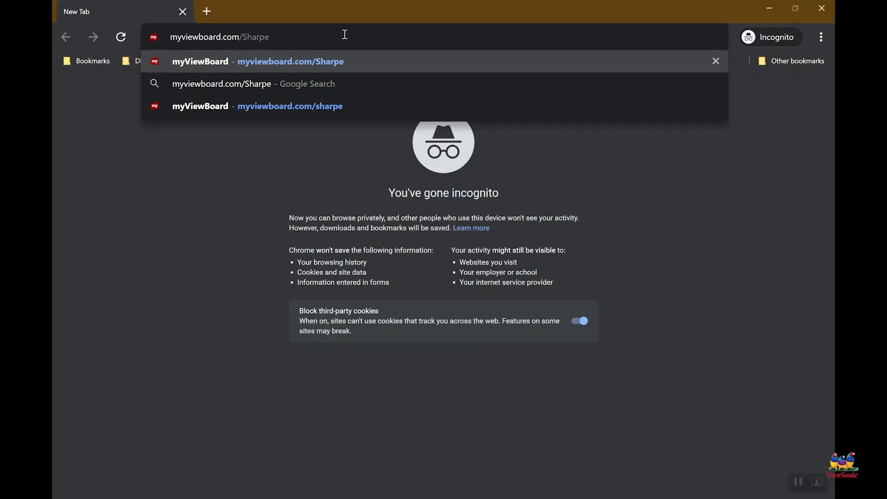
Step: In the Chrome incognito window, open the teacher's myViewBoard portal, enter the participant's name and join the Poll/Quiz
{"action": "key", "text": "Return"}
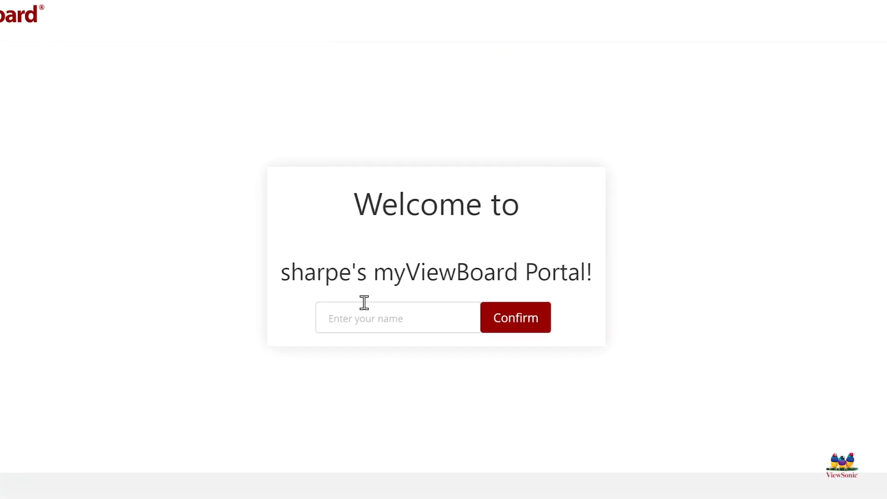
{"action": "left_click", "coordinate": [364, 304]}
{"action": "type", "text": "Lily"}
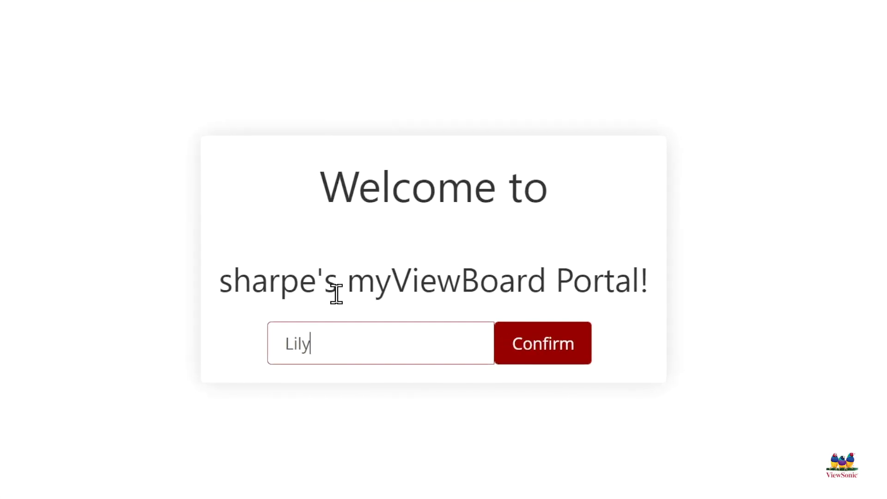
{"action": "left_click", "coordinate": [586, 355]}
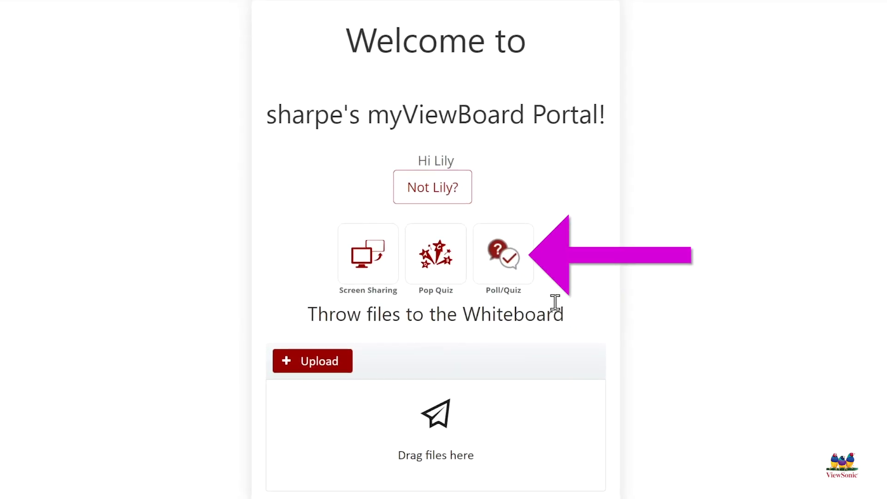
{"action": "left_click", "coordinate": [515, 266]}
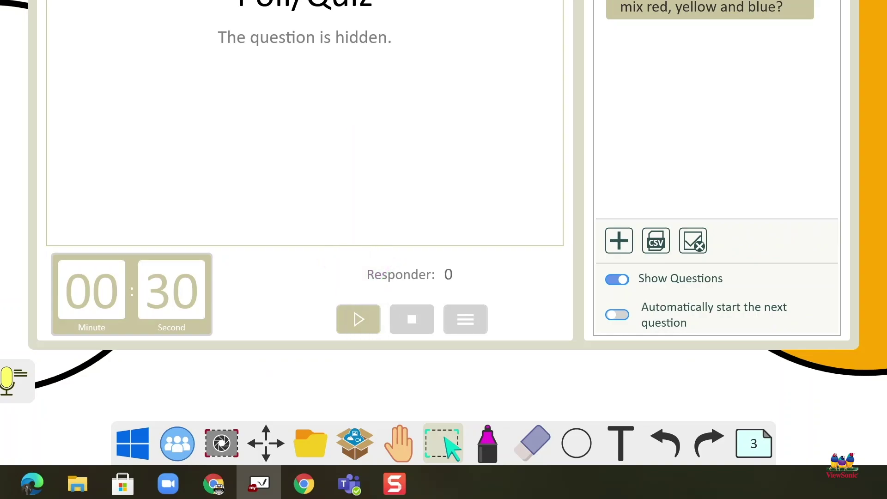
Step: Start the blue-and-yellow multiple choice question and submit Green as the participant's answer in the browser
{"action": "left_click", "coordinate": [358, 319]}
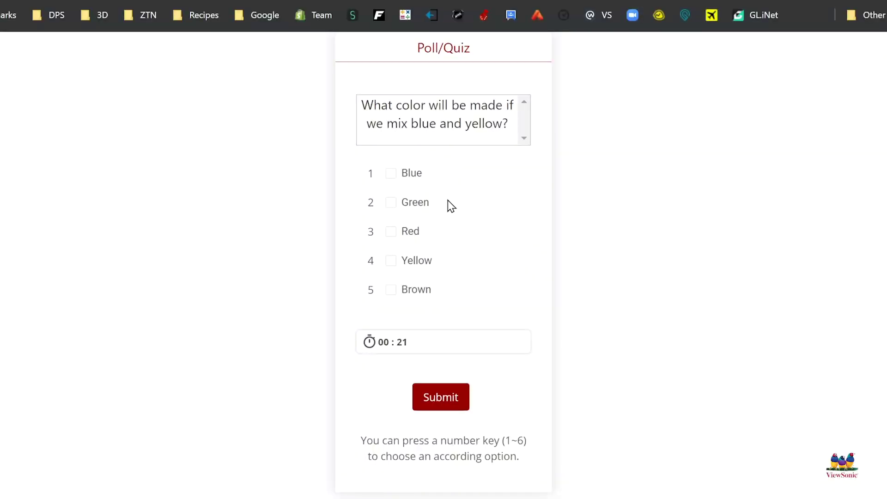
{"action": "left_click", "coordinate": [422, 204]}
{"action": "left_click", "coordinate": [452, 400]}
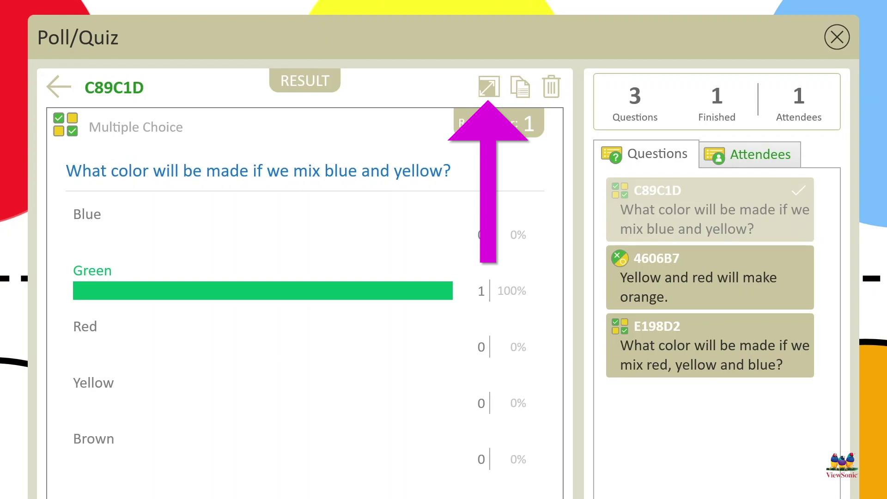
Step: Enlarge the blue-and-yellow question's result, paste a screenshot of it onto the whiteboard page, and close the enlarged view
{"action": "left_click", "coordinate": [489, 86]}
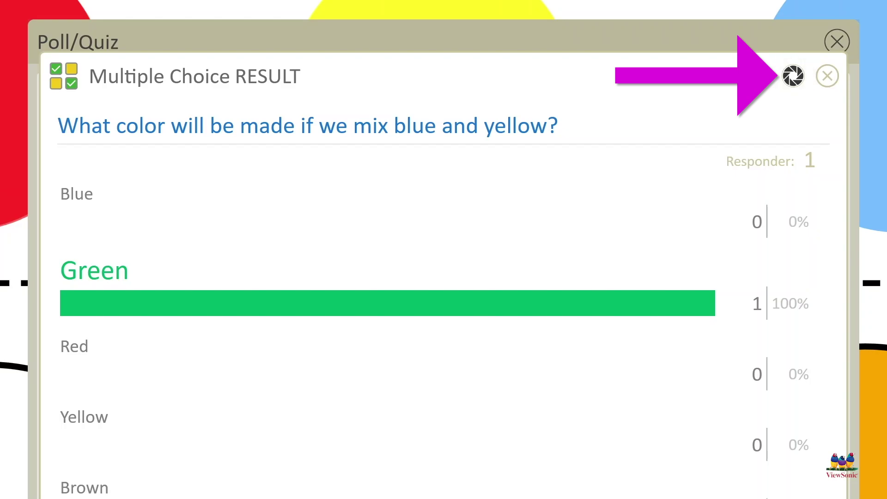
{"action": "left_click", "coordinate": [793, 76]}
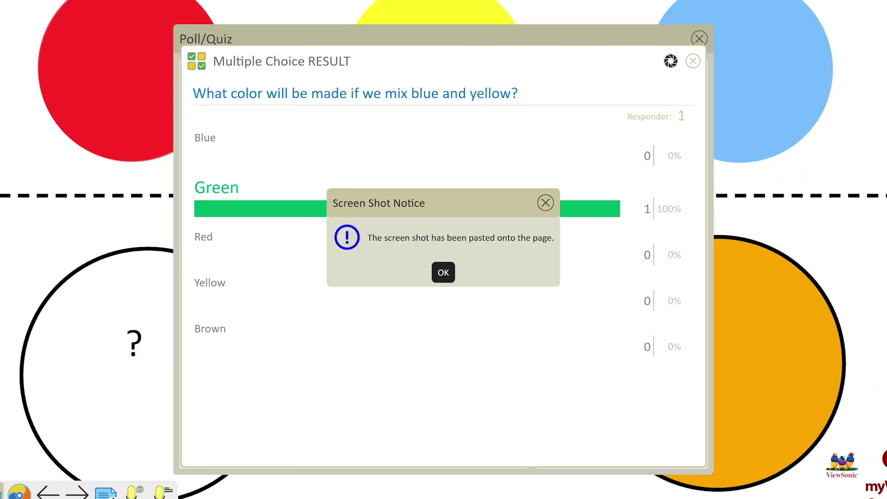
{"action": "left_click", "coordinate": [443, 272]}
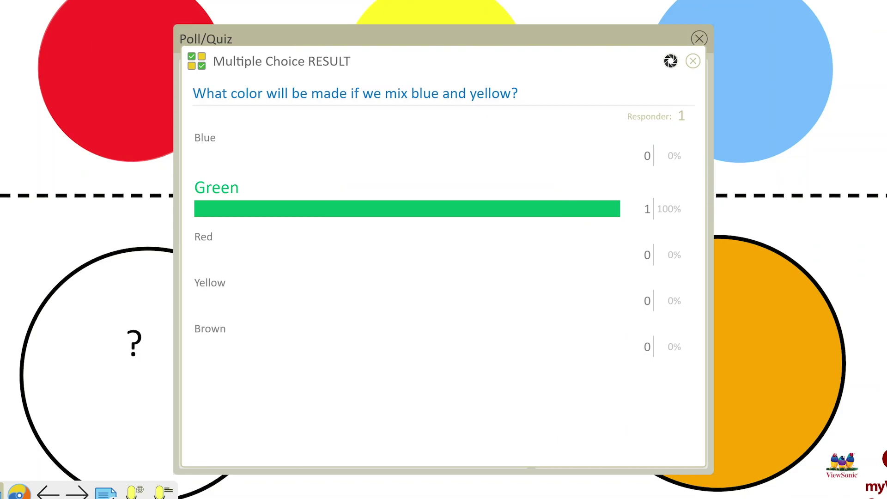
{"action": "left_click", "coordinate": [692, 60]}
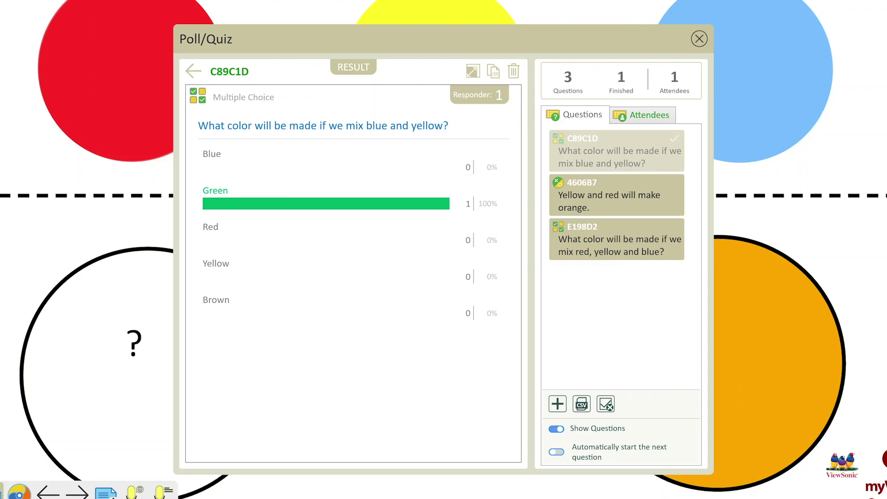
Step: Select the "Yellow and red will make orange." question and turn on automatically starting the next question
{"action": "left_click", "coordinate": [616, 194]}
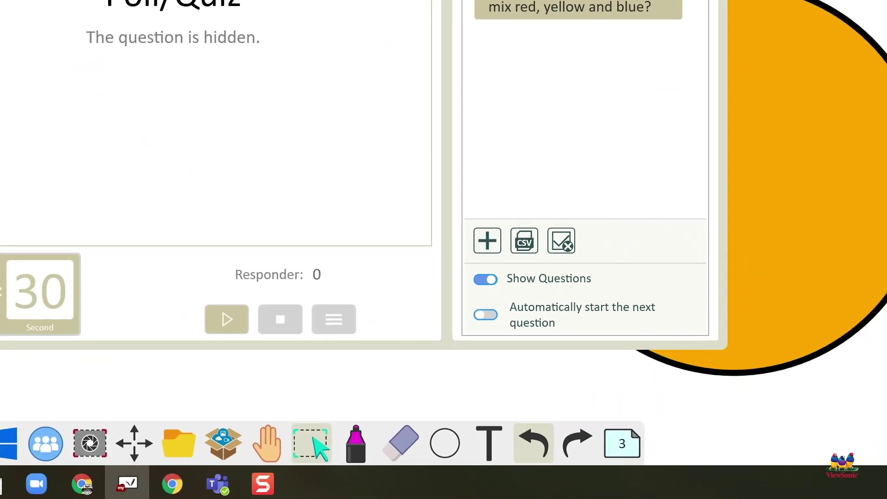
{"action": "left_click", "coordinate": [485, 314]}
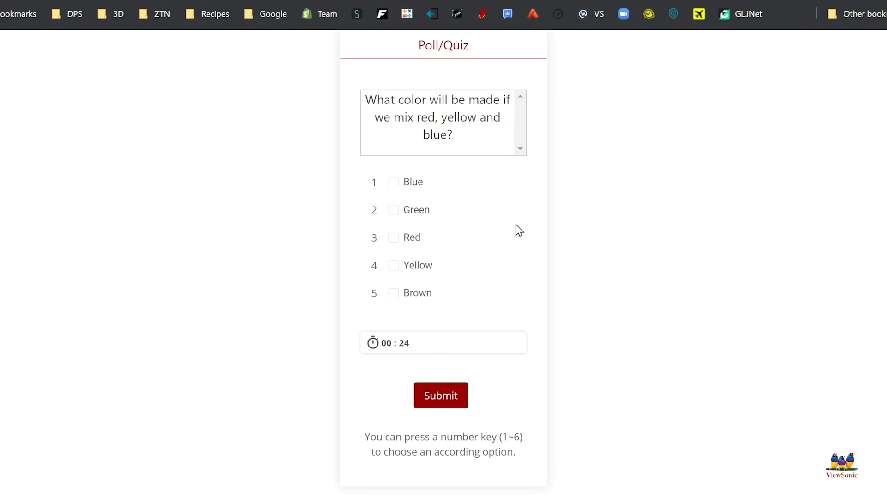
Step: Submit Brown as the participant's answer to the red, yellow and blue question, and stop the question on the whiteboard
{"action": "left_click", "coordinate": [408, 296]}
{"action": "left_click", "coordinate": [432, 397]}
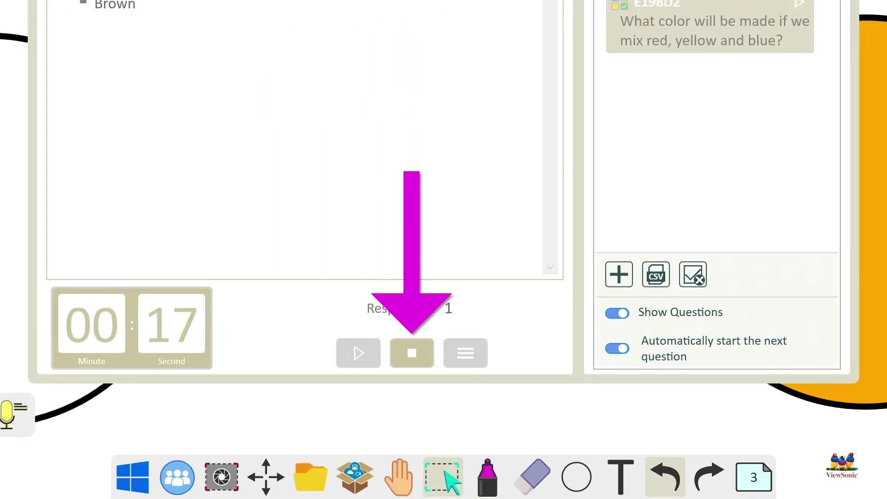
{"action": "left_click", "coordinate": [411, 353]}
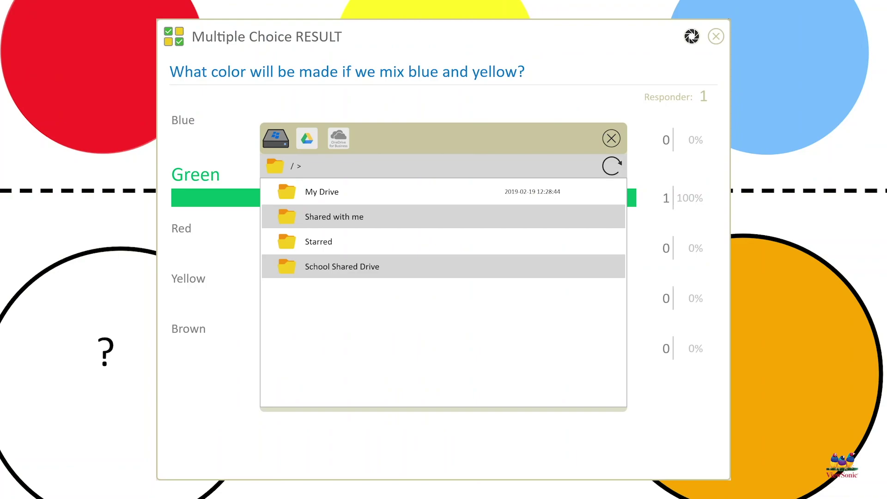
Step: Save the exported quiz results as a CSV file named "Quiz Results" in the local drive's Documents folder
{"action": "left_click", "coordinate": [273, 139]}
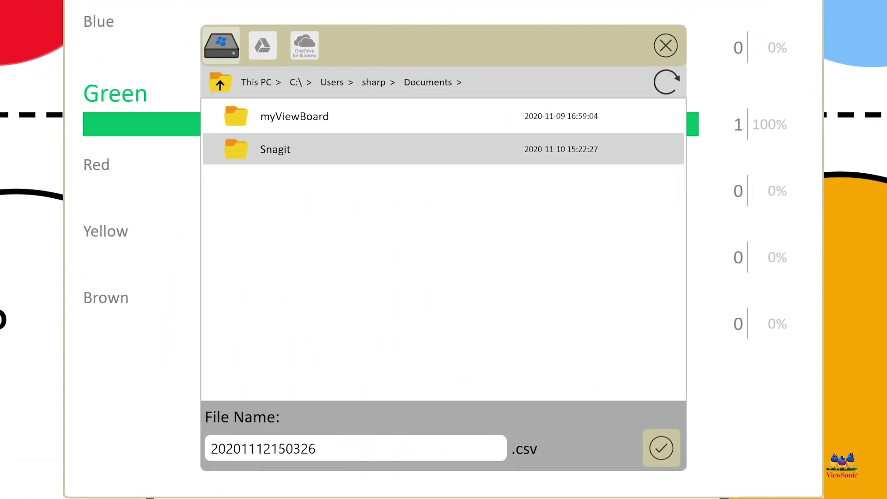
{"action": "left_click", "coordinate": [316, 448]}
{"action": "key", "text": "BackSpace"}
{"action": "key", "text": "BackSpace"}
{"action": "key", "text": "BackSpace"}
{"action": "key", "text": "BackSpace"}
{"action": "key", "text": "BackSpace"}
{"action": "key", "text": "BackSpace"}
{"action": "key", "text": "BackSpace"}
{"action": "key", "text": "BackSpace"}
{"action": "key", "text": "BackSpace"}
{"action": "key", "text": "BackSpace"}
{"action": "key", "text": "BackSpace"}
{"action": "key", "text": "BackSpace"}
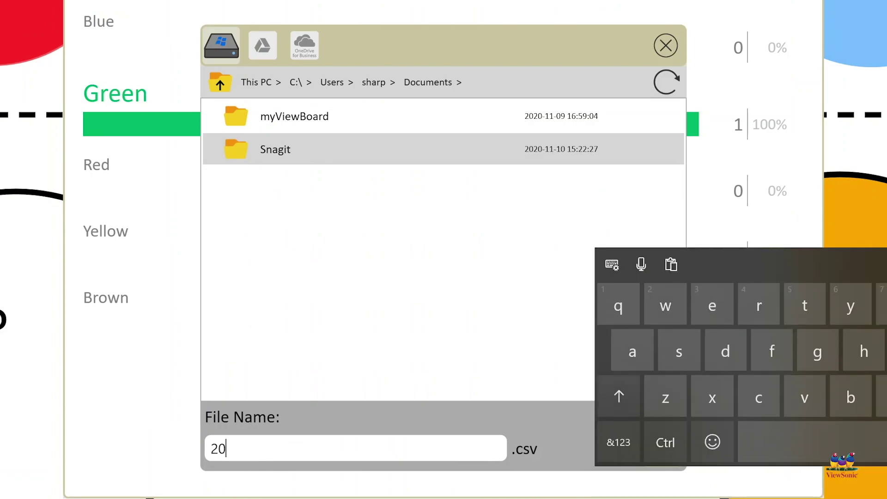
{"action": "key", "text": "BackSpace"}
{"action": "key", "text": "BackSpace"}
{"action": "type", "text": "Quiz "}
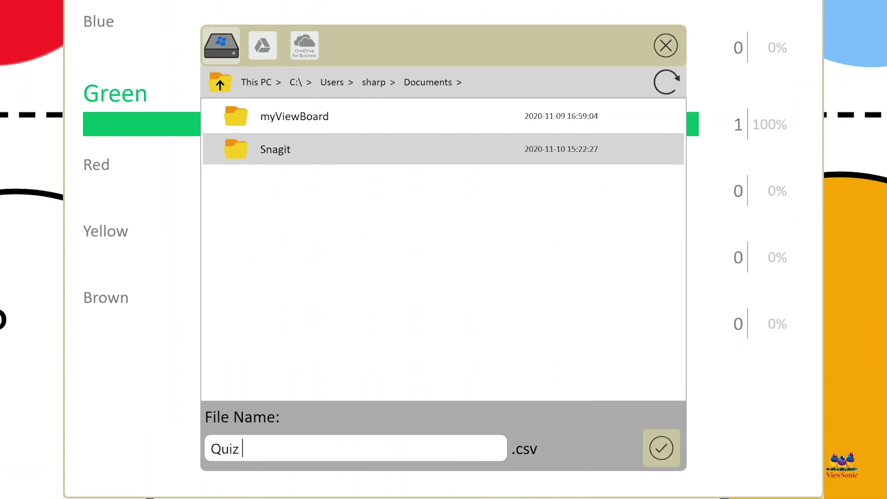
{"action": "type", "text": "Results"}
{"action": "key", "text": "Return"}
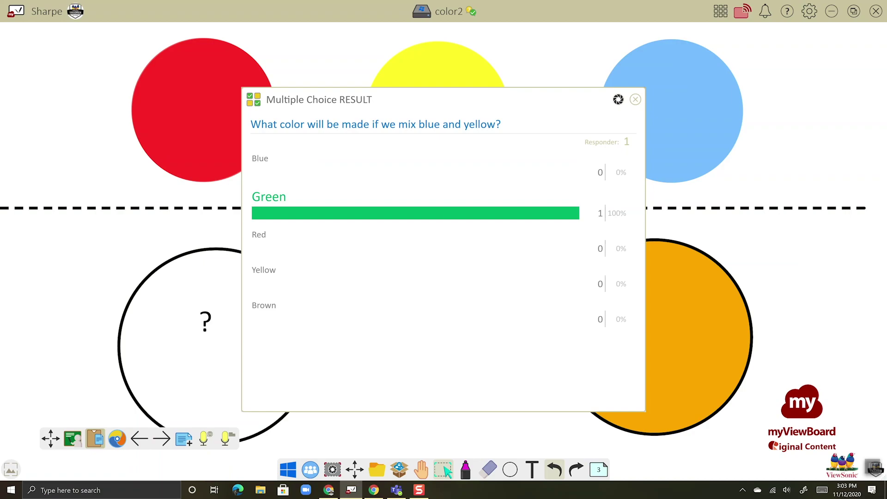
Step: Move the pasted result image aside and shrink it, and reset all answered questions in the reopened Poll/Quiz
{"action": "left_click_drag", "start_coordinate": [443, 99], "coordinate": [599, 100]}
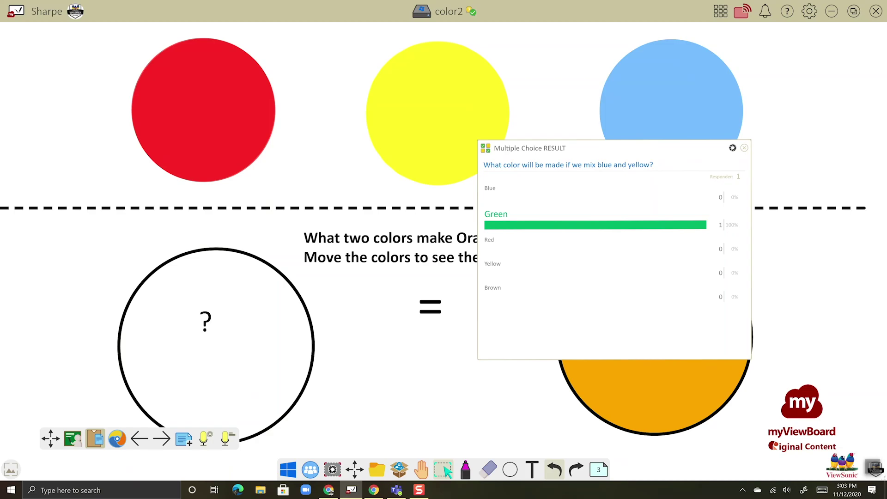
{"action": "left_click", "coordinate": [399, 469]}
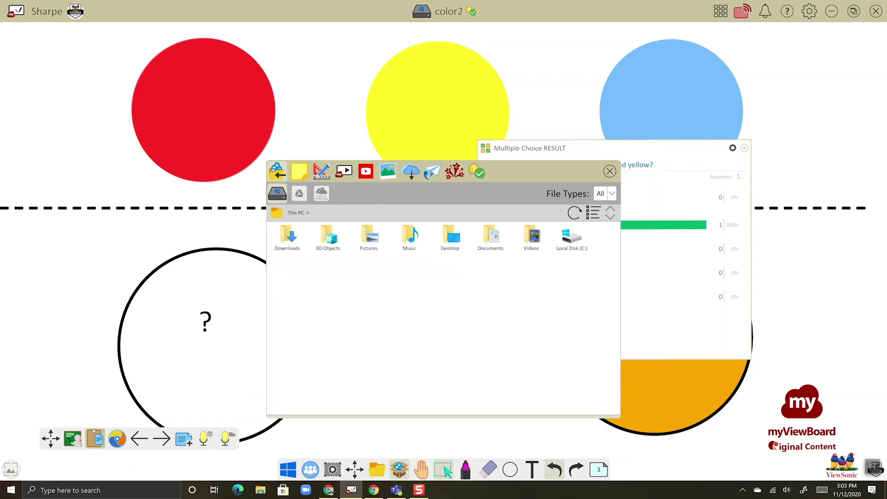
{"action": "left_click", "coordinate": [477, 172]}
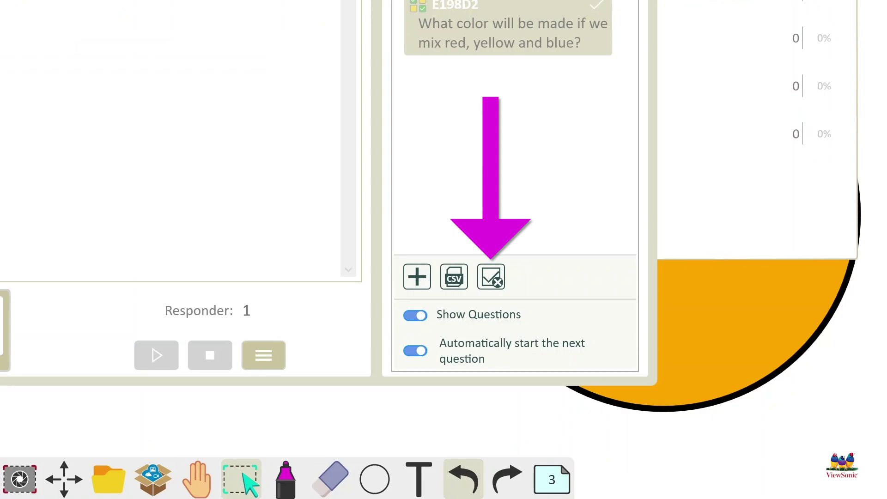
{"action": "left_click", "coordinate": [490, 277]}
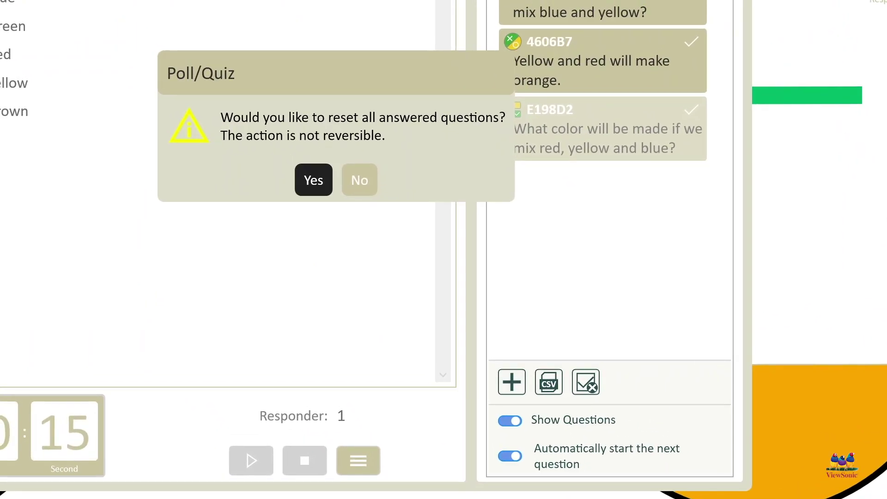
{"action": "left_click", "coordinate": [313, 180]}
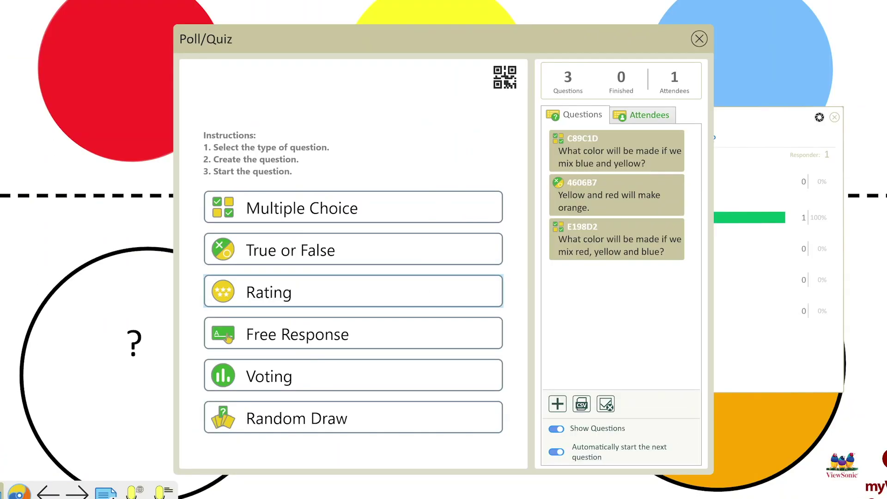